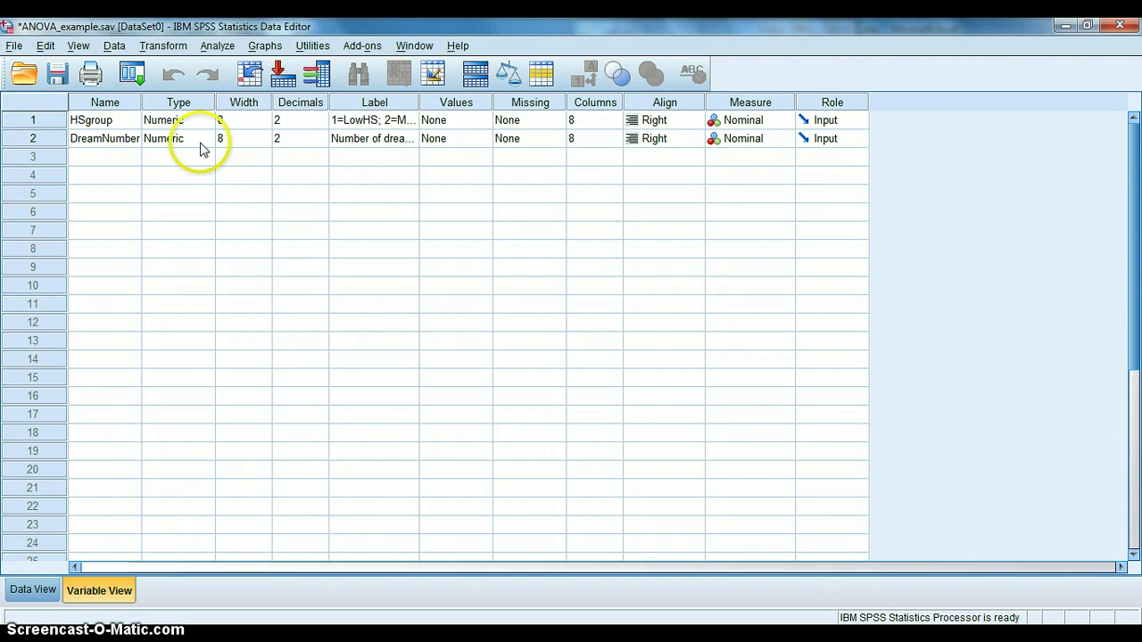
# Step: Widen the Name and Label columns so 'Number of dreams recalled' and HSgroup's '1=LowHS; 2=MedHS; 3=HighHS' labels show in full
pyautogui.moveTo(141, 102); pyautogui.dragTo(189, 102)
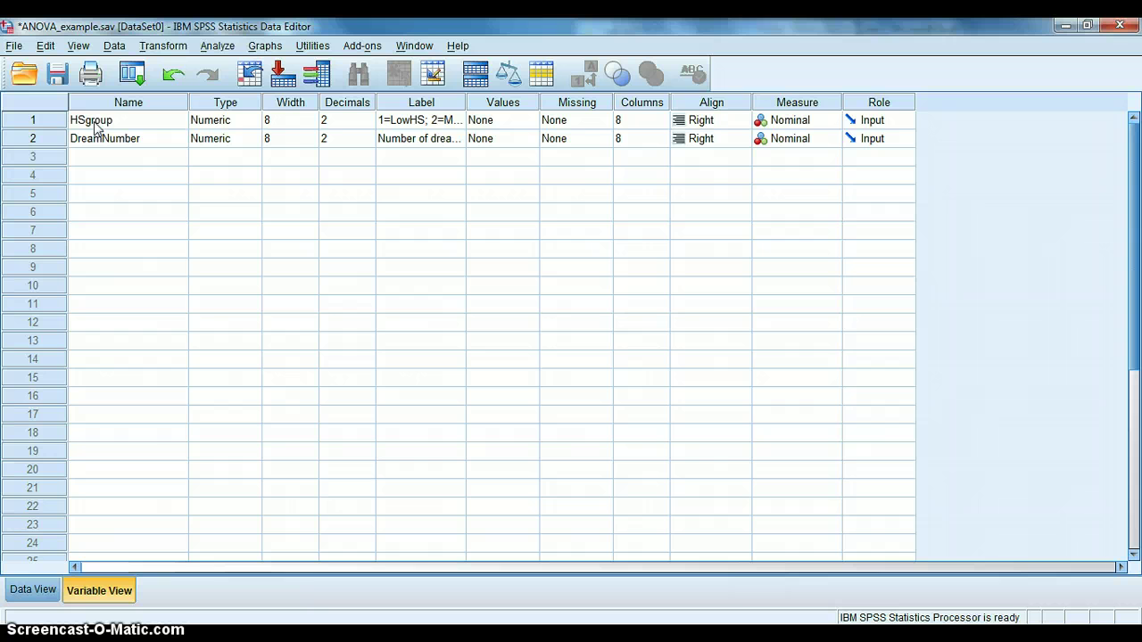
pyautogui.click(125, 138)
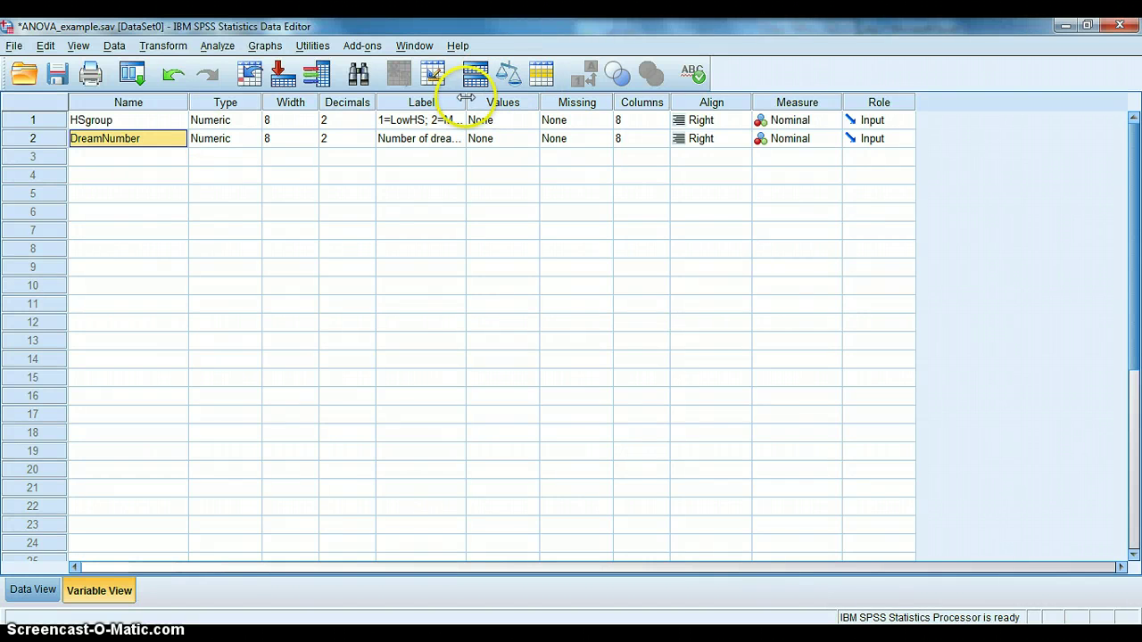
pyautogui.moveTo(473, 98); pyautogui.dragTo(580, 100)
pyautogui.click(515, 123)
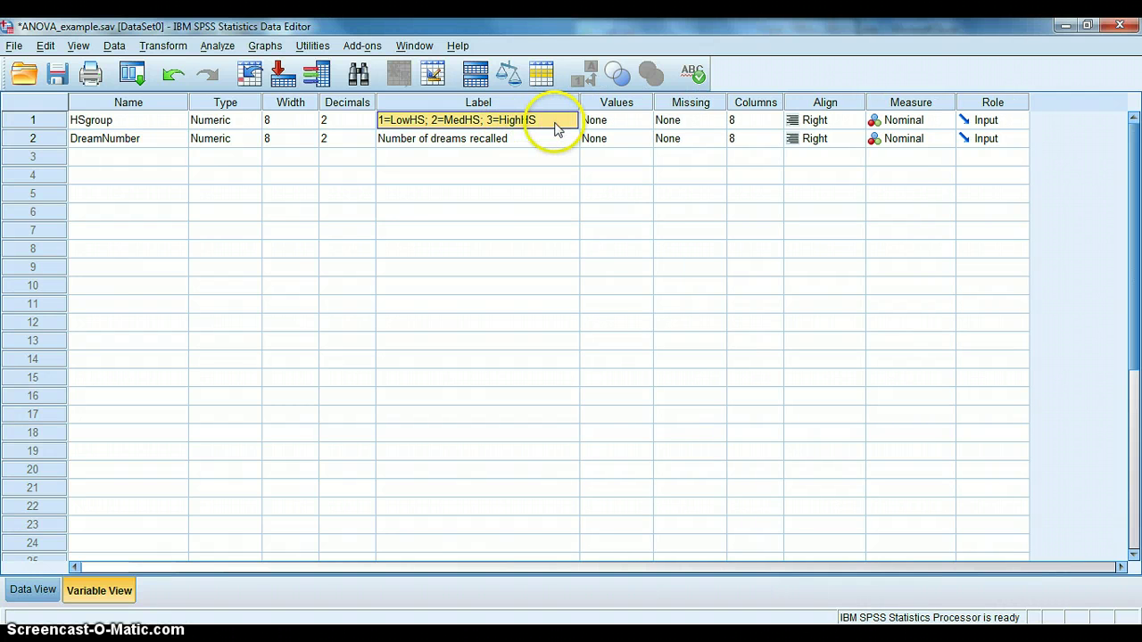
pyautogui.click(539, 141)
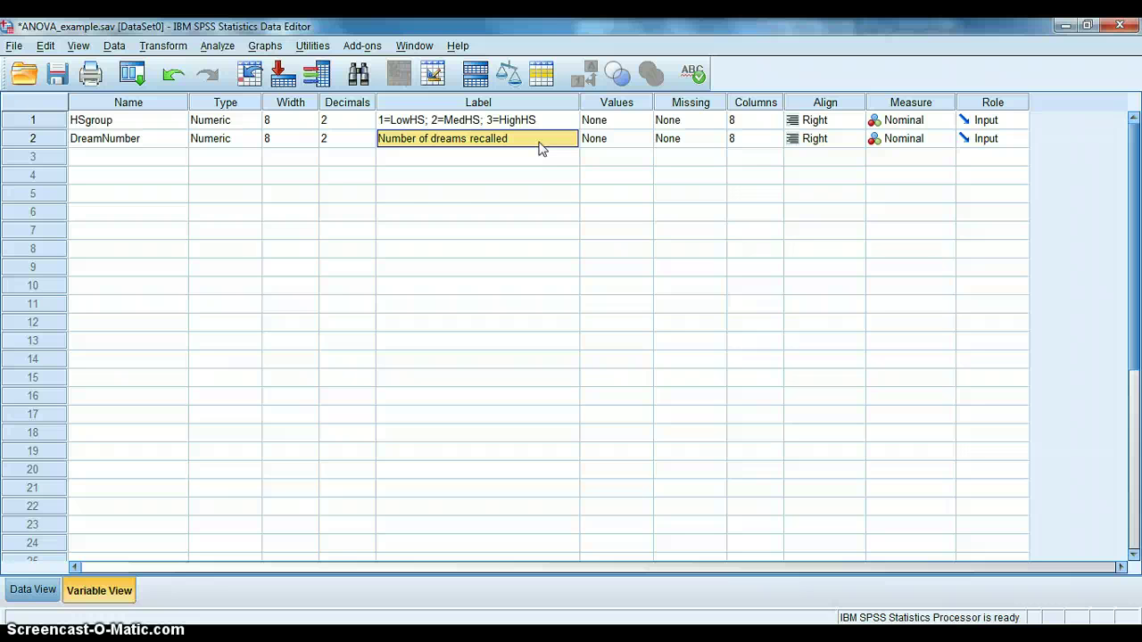
# Step: Switch to Data View and browse the 24 cases of HSgroup and DreamNumber values
pyautogui.click(32, 591)
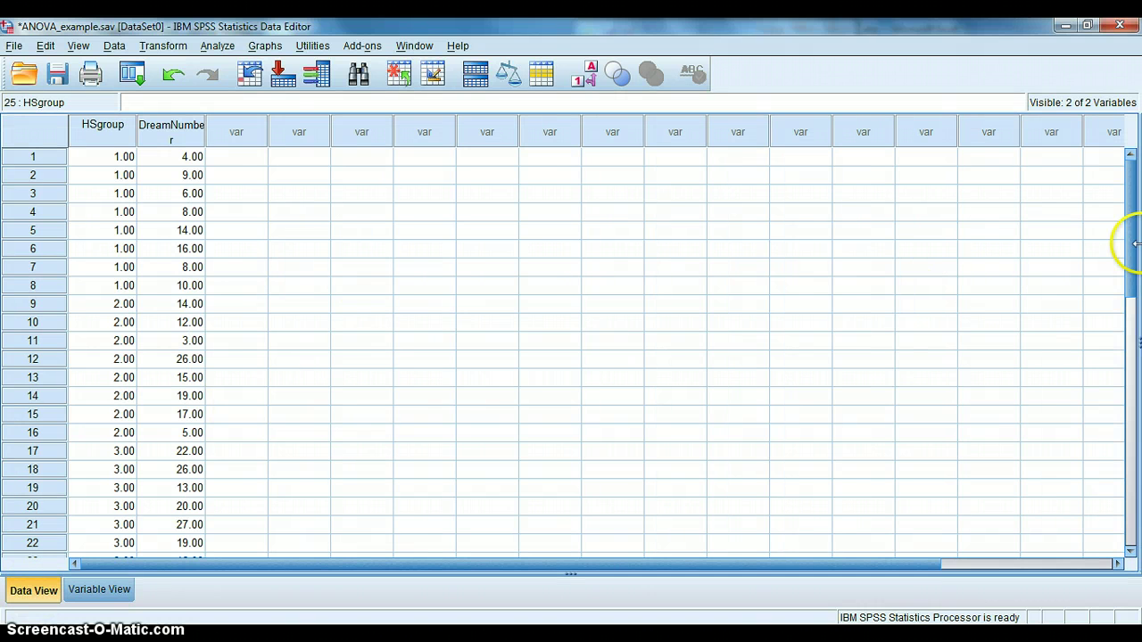
pyautogui.moveTo(1129, 238)
pyautogui.mouseDown()
pyautogui.moveTo(1138, 303)
pyautogui.moveTo(1122, 203)
pyautogui.moveTo(1128, 255)
pyautogui.moveTo(1129, 245)
pyautogui.mouseUp()
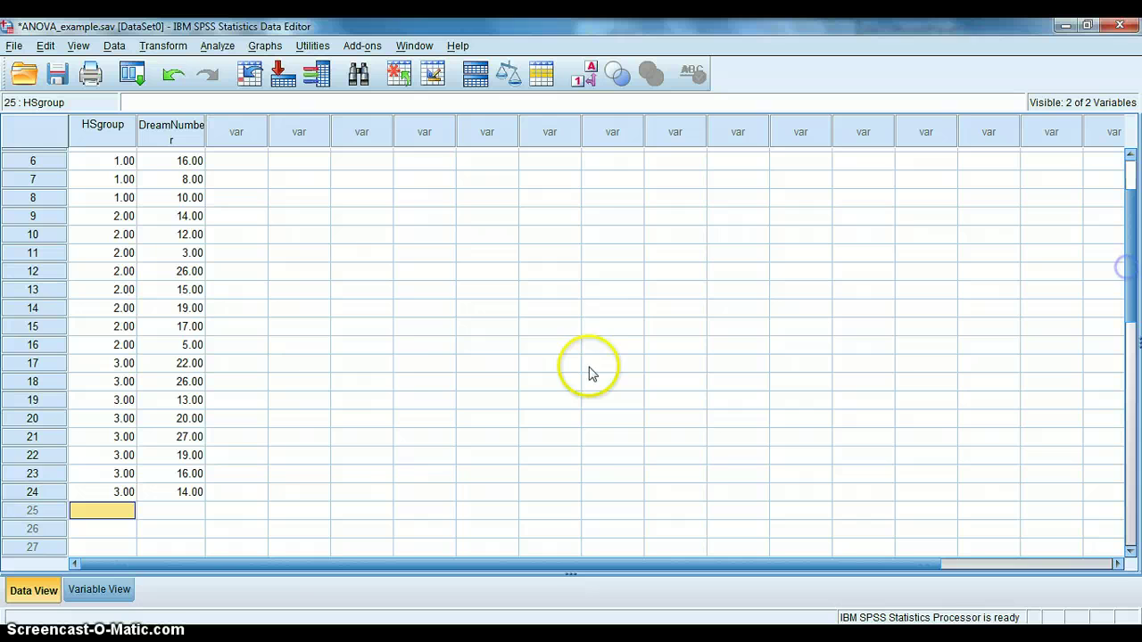
pyautogui.click(40, 493)
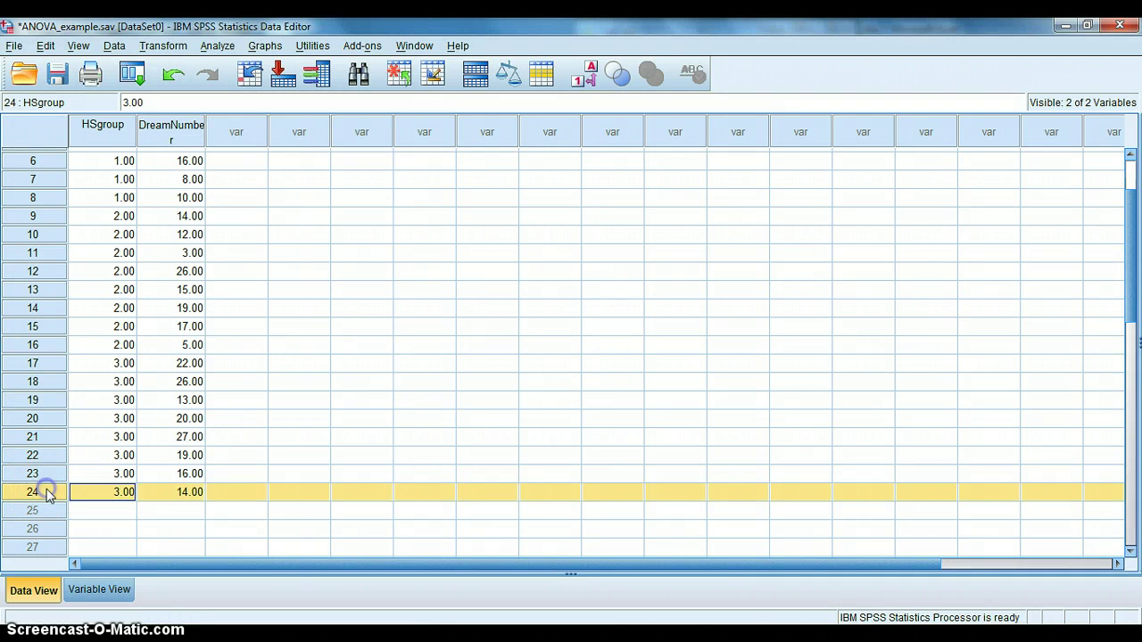
pyautogui.press('Up')
pyautogui.press('Up')
pyautogui.hotkey('ctrl', 'Up')
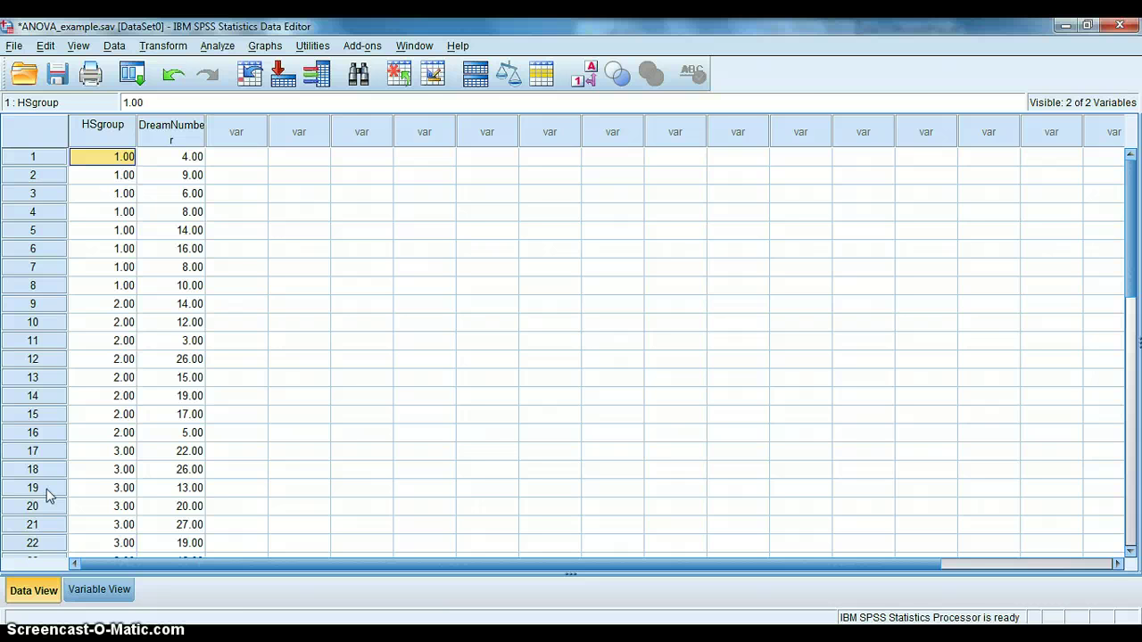
pyautogui.press('Right')
pyautogui.press('Left')
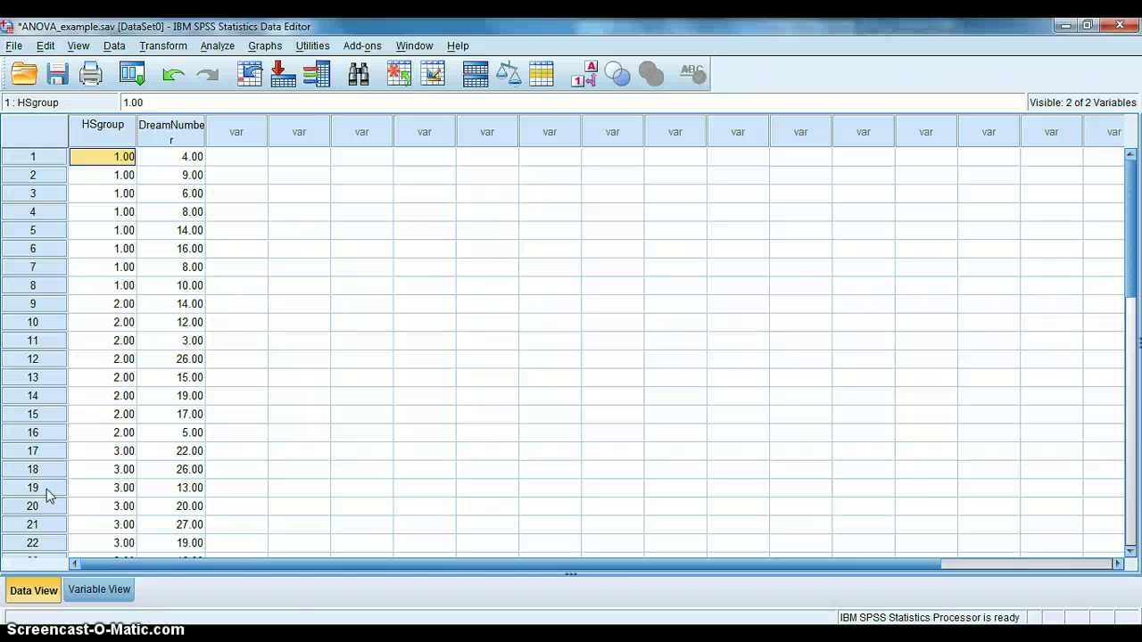
pyautogui.click(280, 437)
# Step: Create a Simple boxplot of Number of dreams recalled with HSgroup on the category axis
pyautogui.click(265, 47)
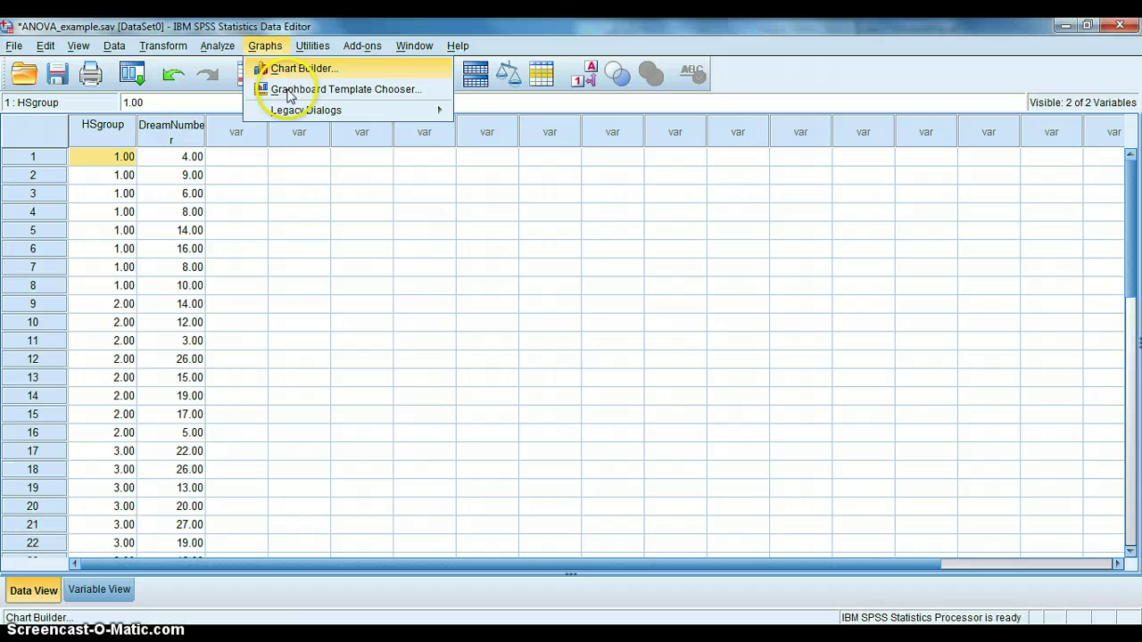
pyautogui.moveTo(295, 112)
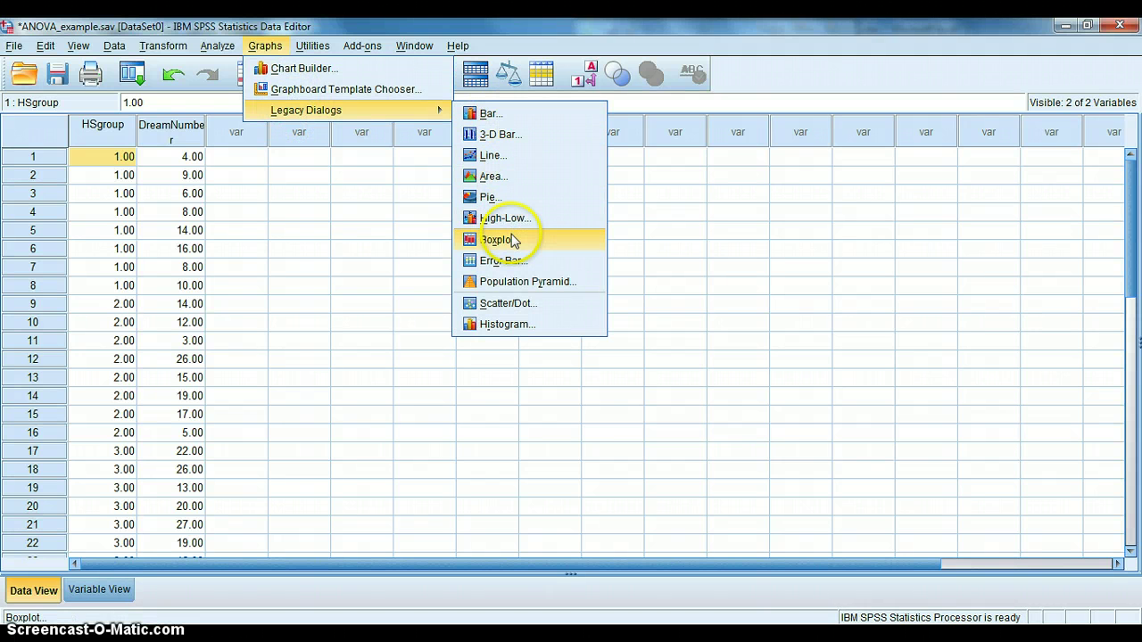
pyautogui.click(538, 240)
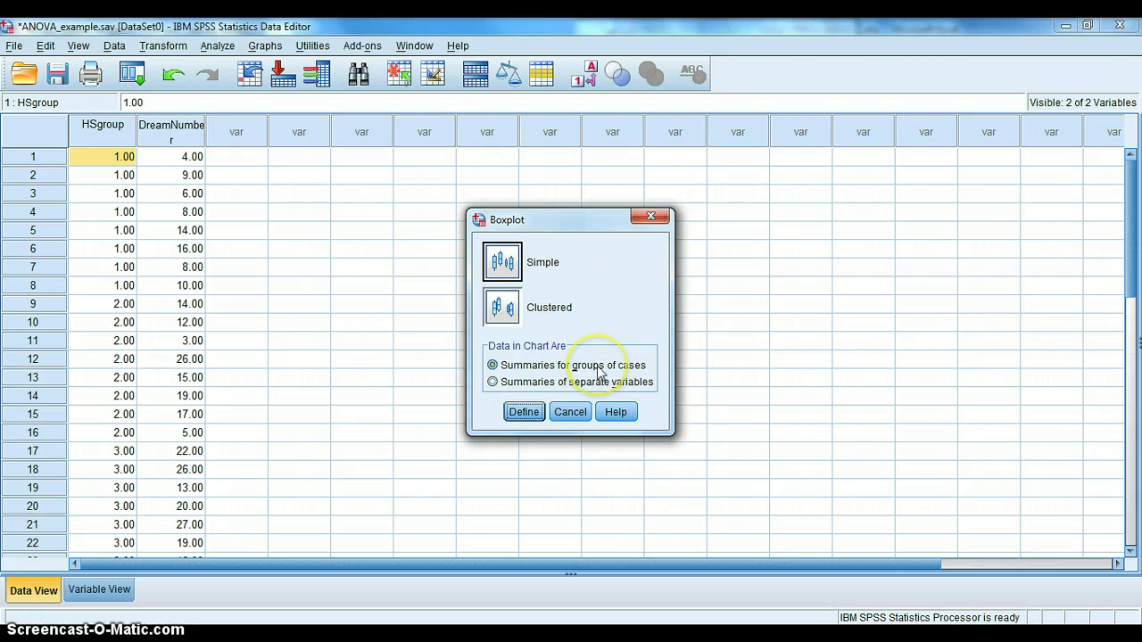
pyautogui.click(524, 412)
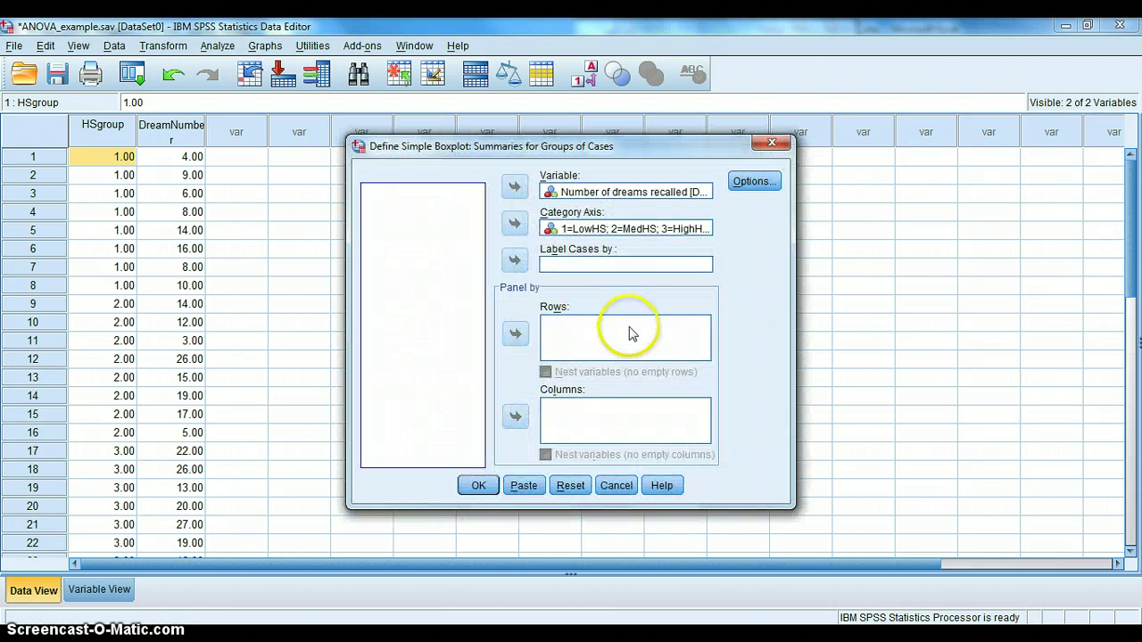
pyautogui.click(571, 487)
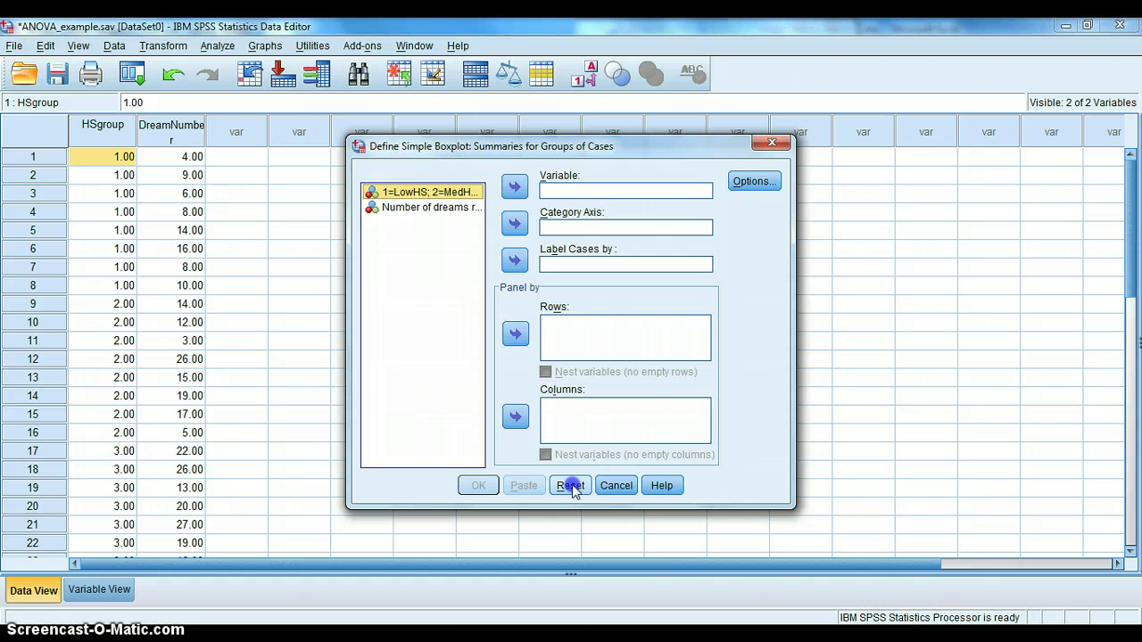
pyautogui.click(515, 225)
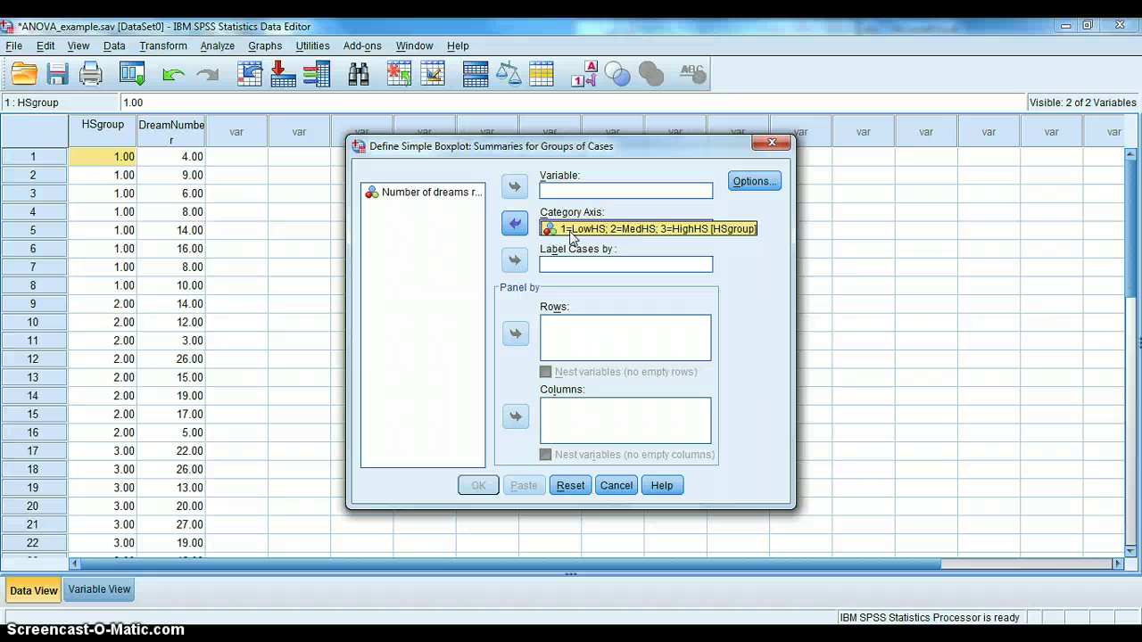
pyautogui.click(446, 193)
pyautogui.click(515, 187)
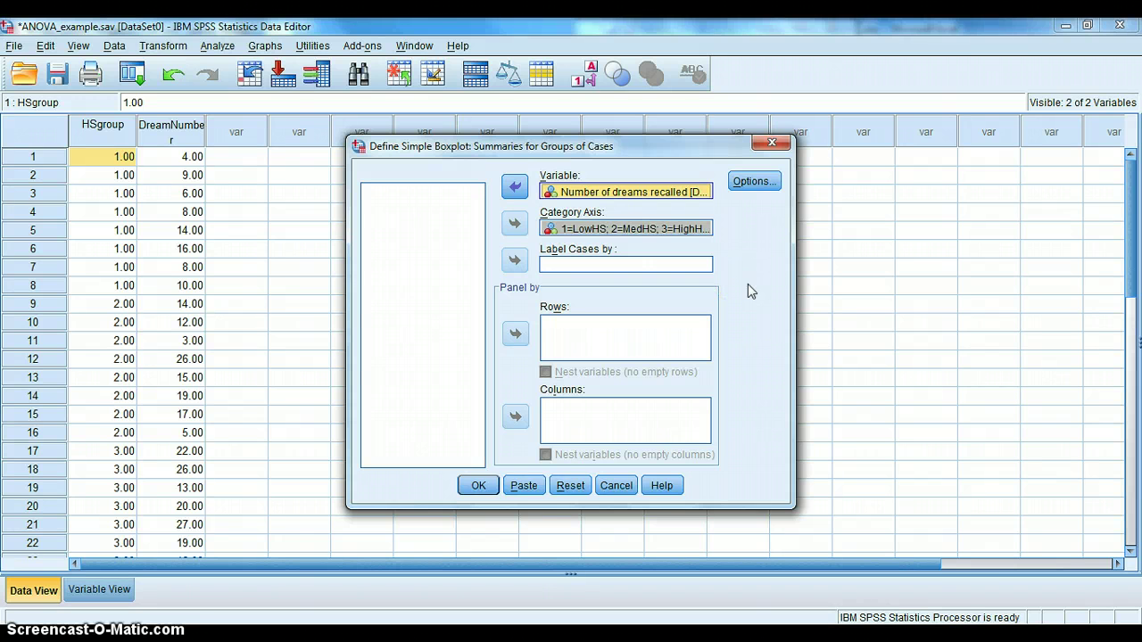
pyautogui.click(489, 486)
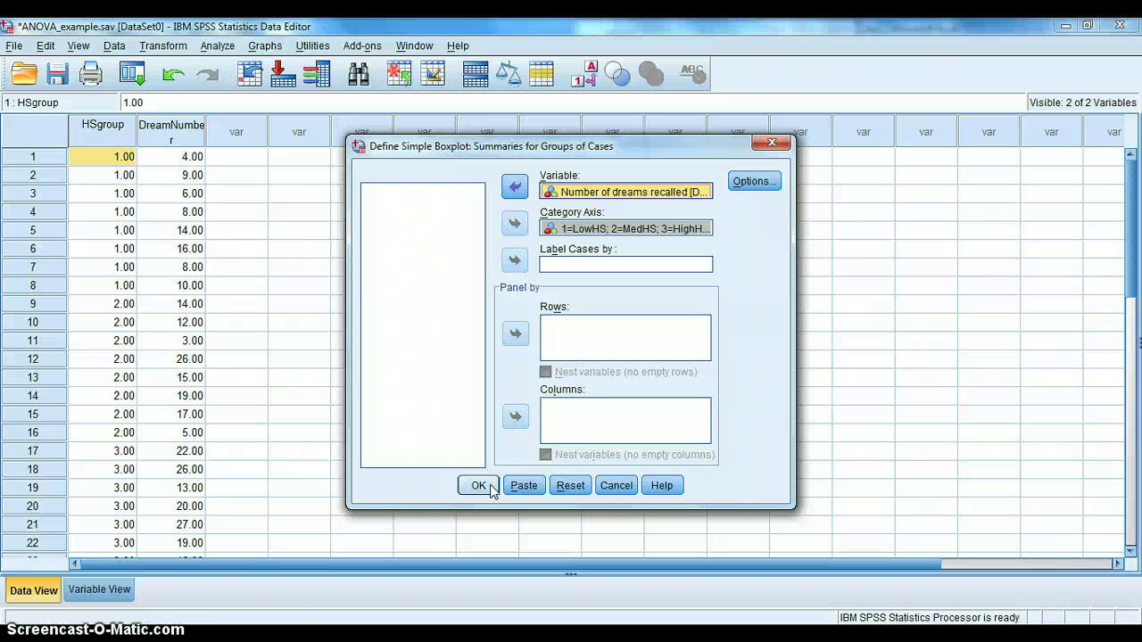
pyautogui.click(479, 485)
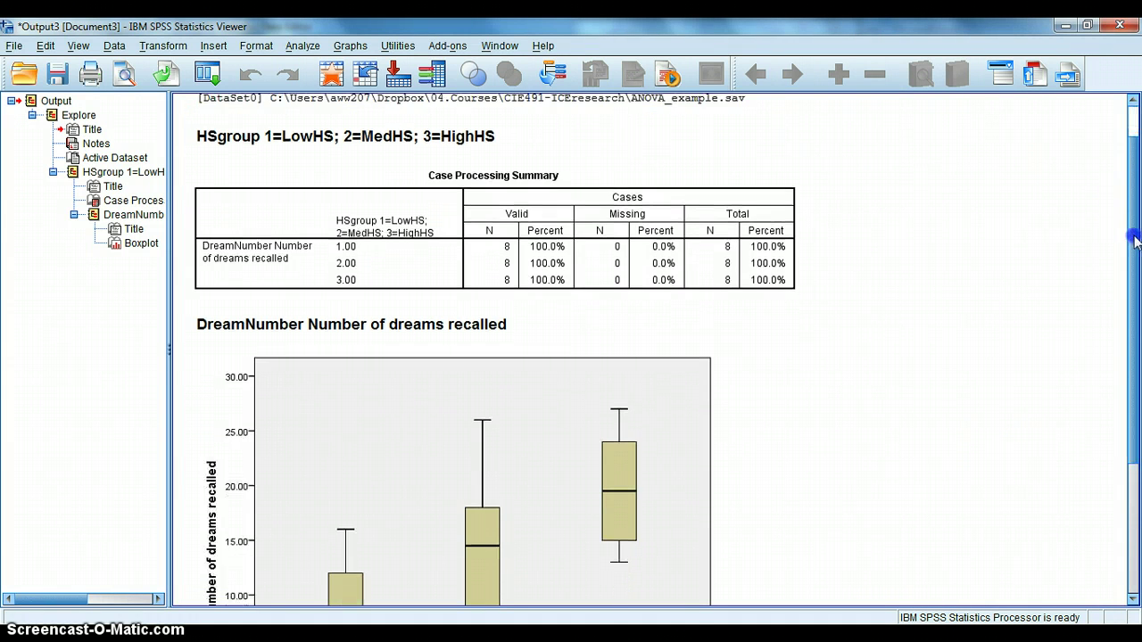
pyautogui.moveTo(1132, 242); pyautogui.dragTo(1136, 270)
pyautogui.click(683, 206)
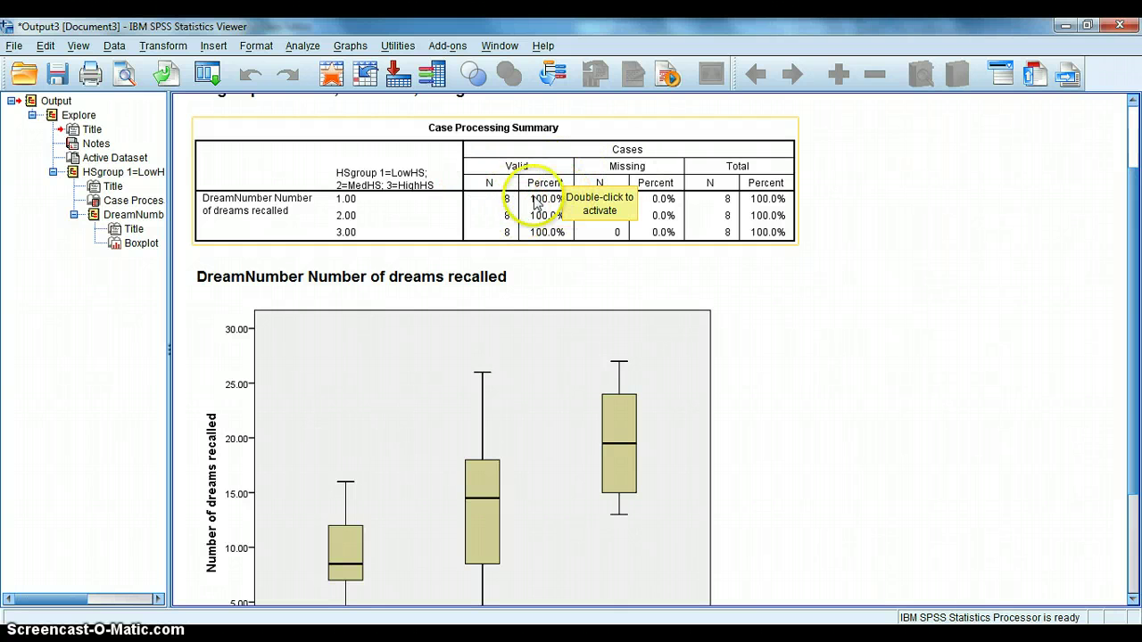
pyautogui.click(862, 229)
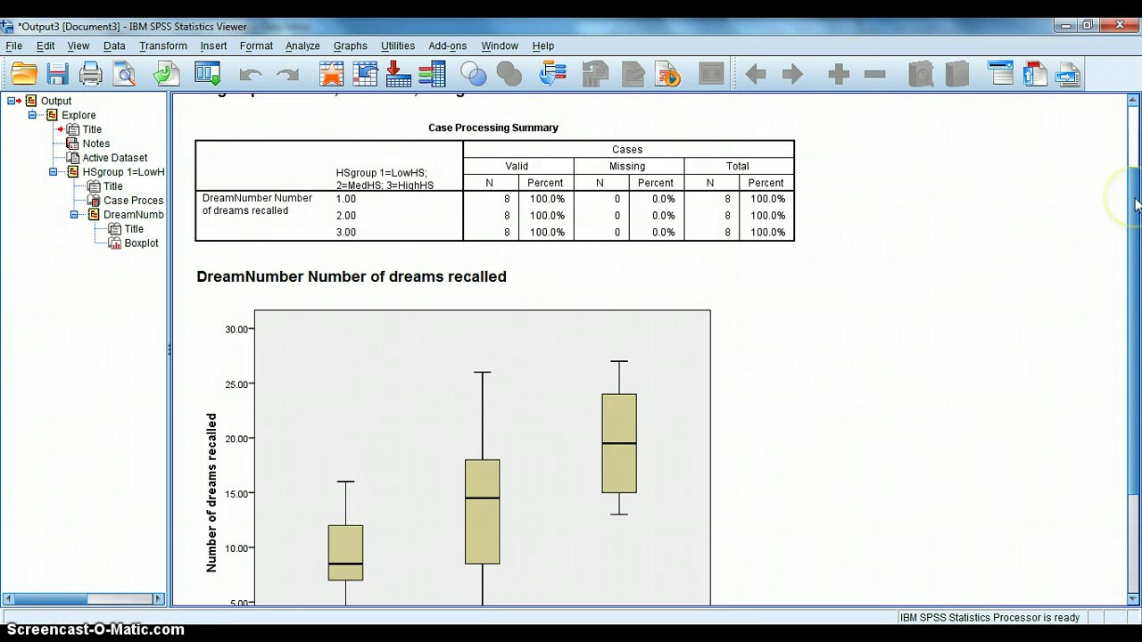
pyautogui.moveTo(1135, 205); pyautogui.dragTo(1137, 303)
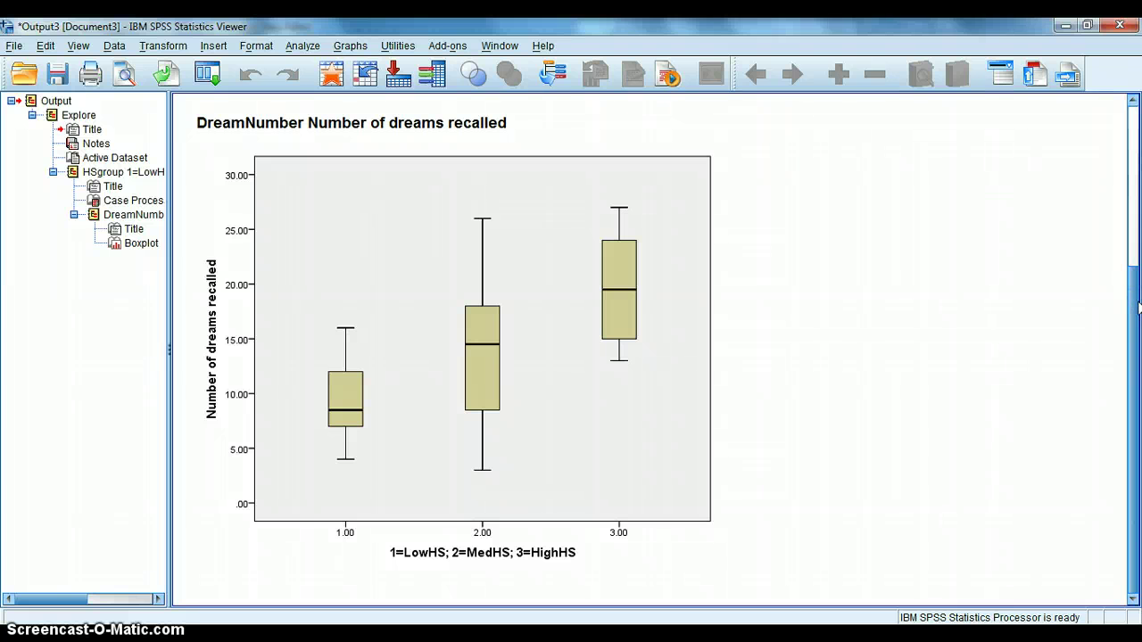
pyautogui.click(645, 362)
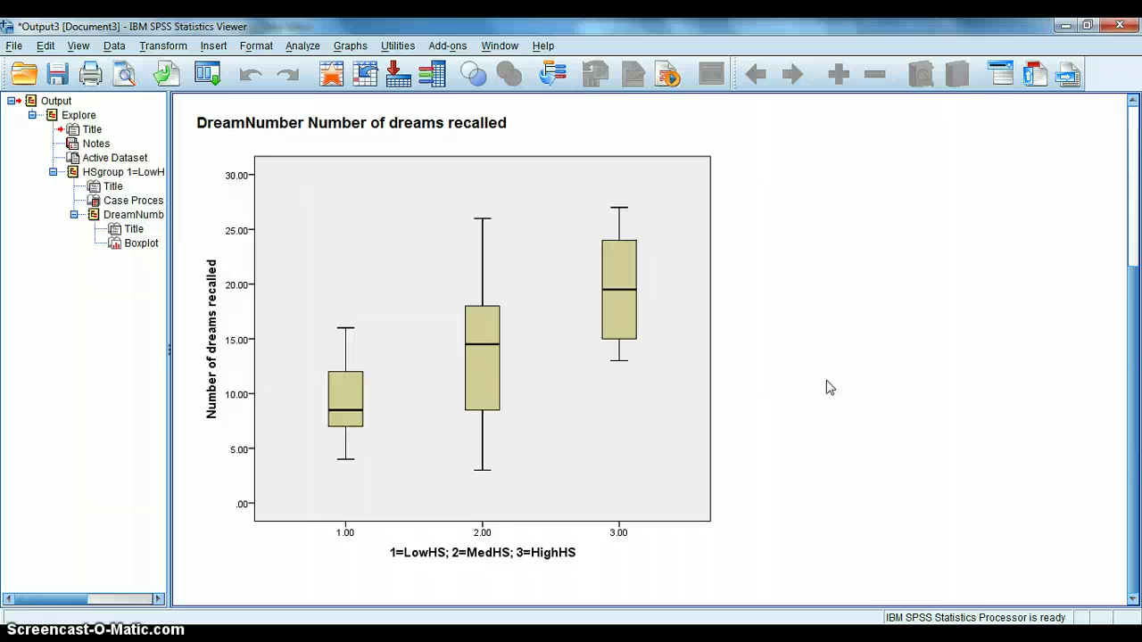
# Step: Open the boxplot for editing, then return to the ANOVA_example.sav data window
pyautogui.click(815, 387)
pyautogui.doubleClick(540, 556)
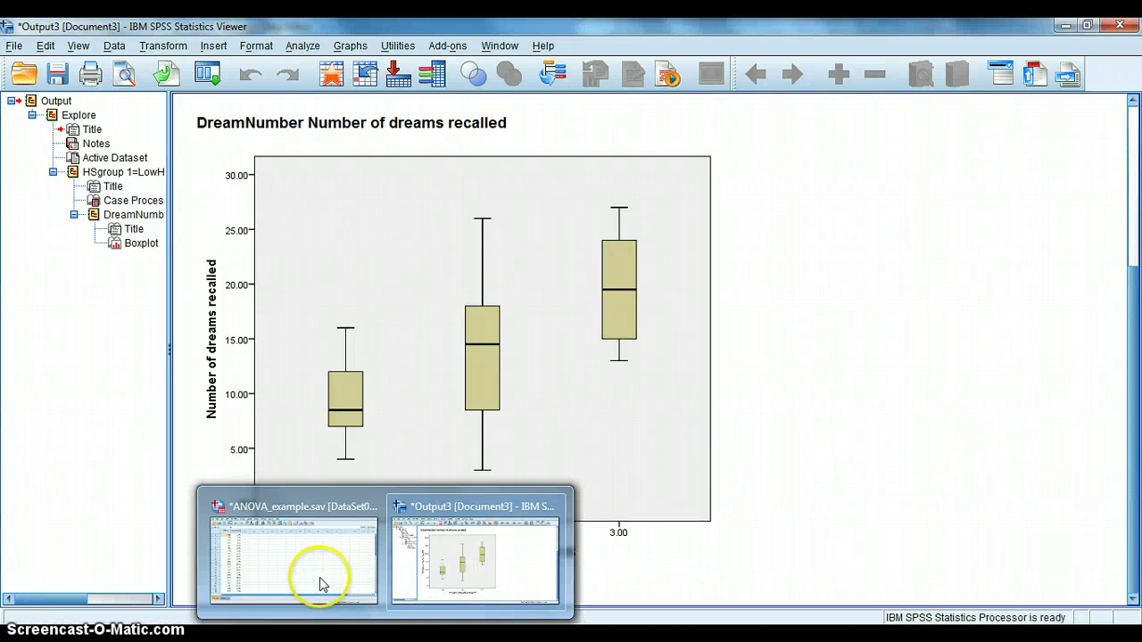
pyautogui.click(319, 578)
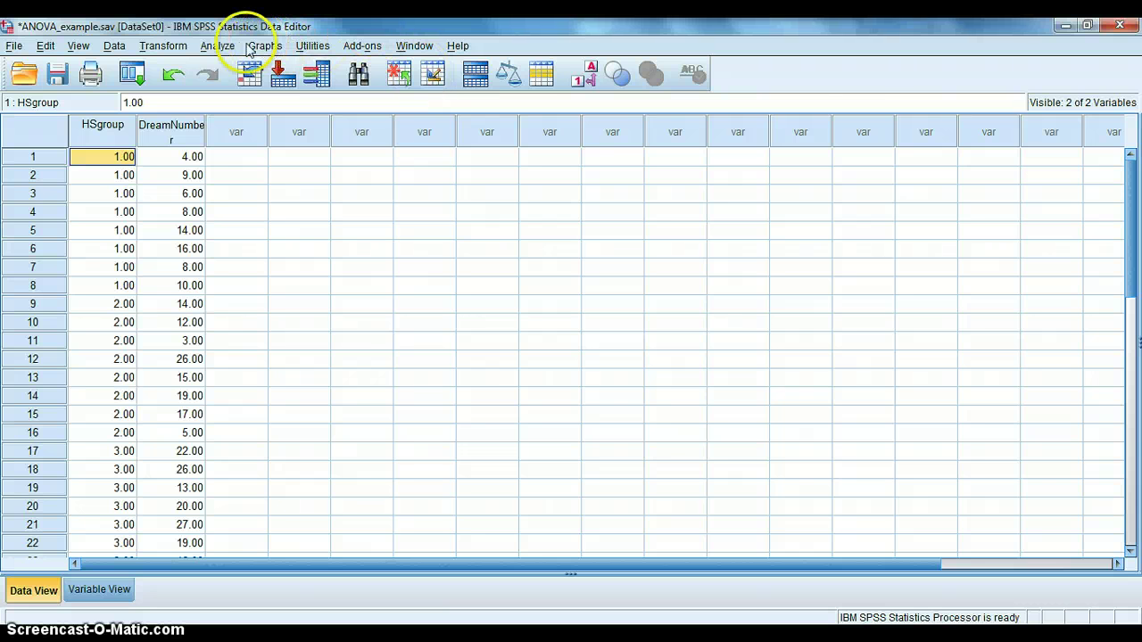
# Step: Run a reset One-Way ANOVA with dreams recalled as dependent and HSgroup as factor
pyautogui.click(220, 48)
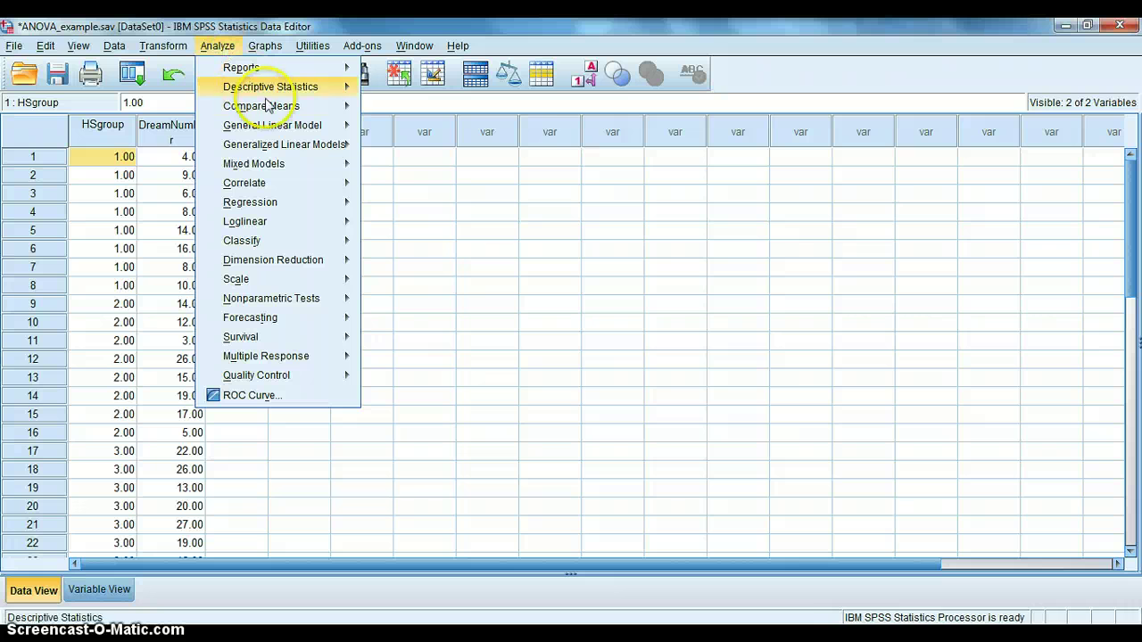
pyautogui.moveTo(264, 108)
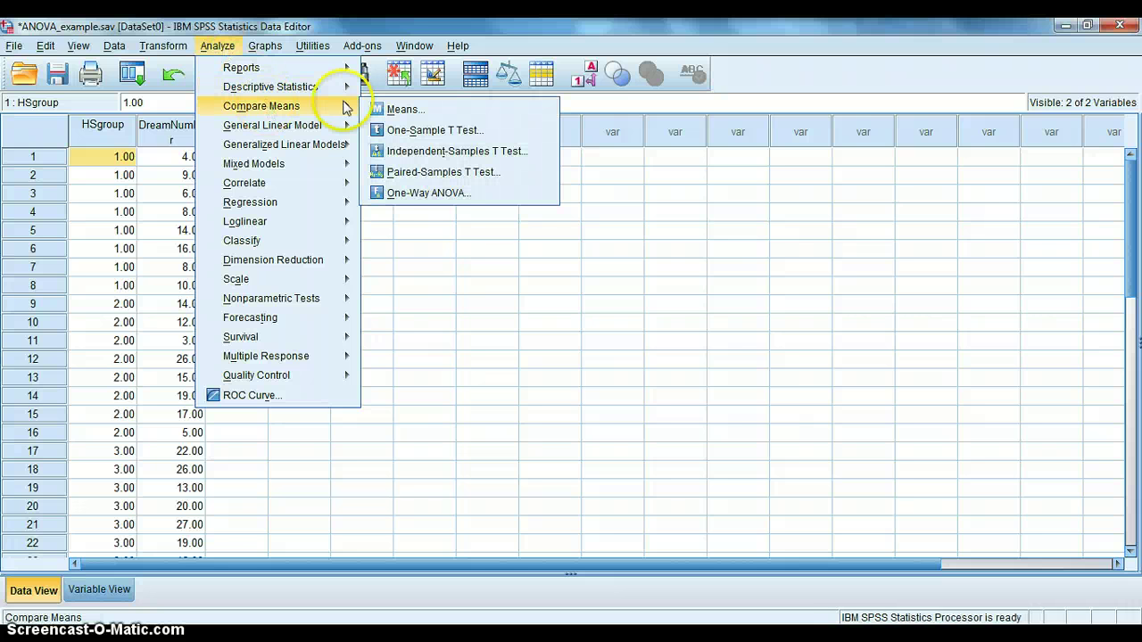
pyautogui.click(441, 195)
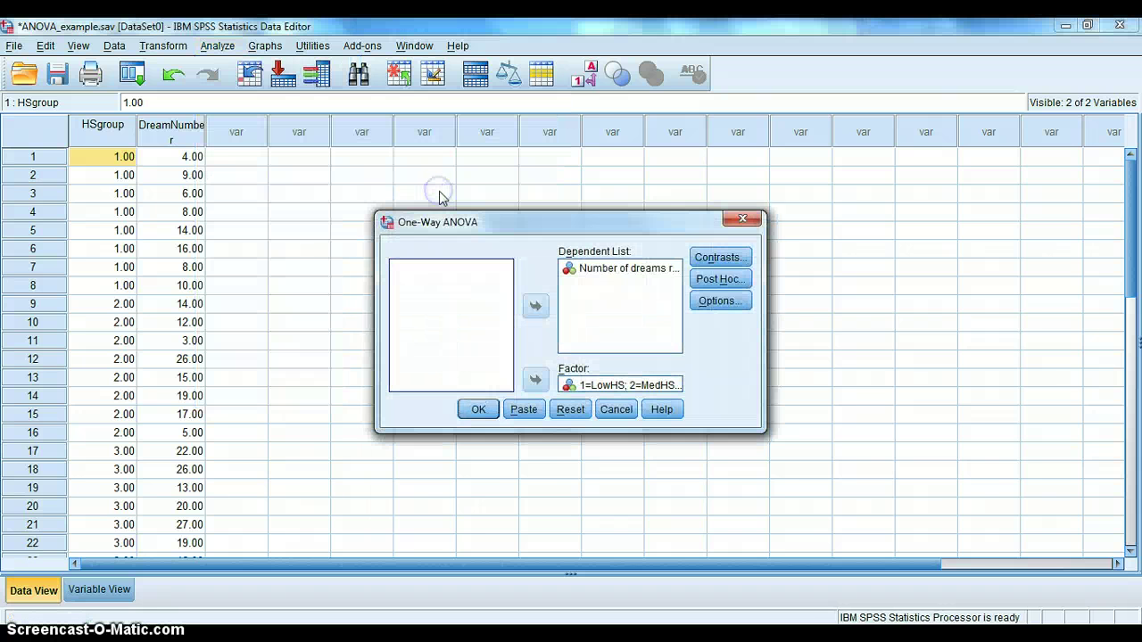
pyautogui.click(571, 412)
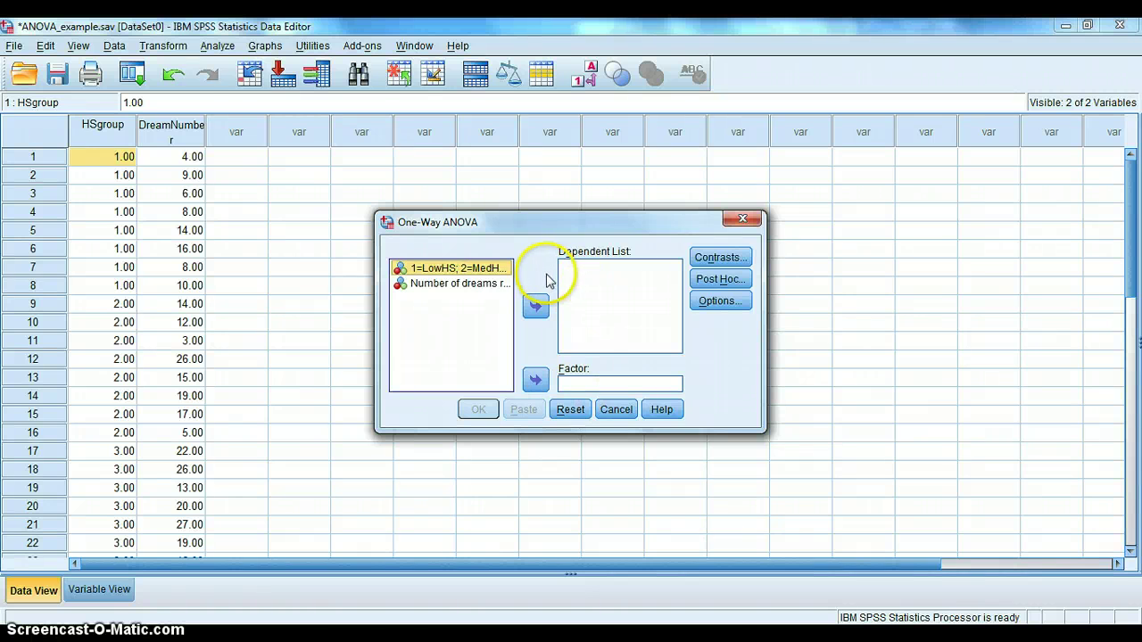
pyautogui.click(473, 285)
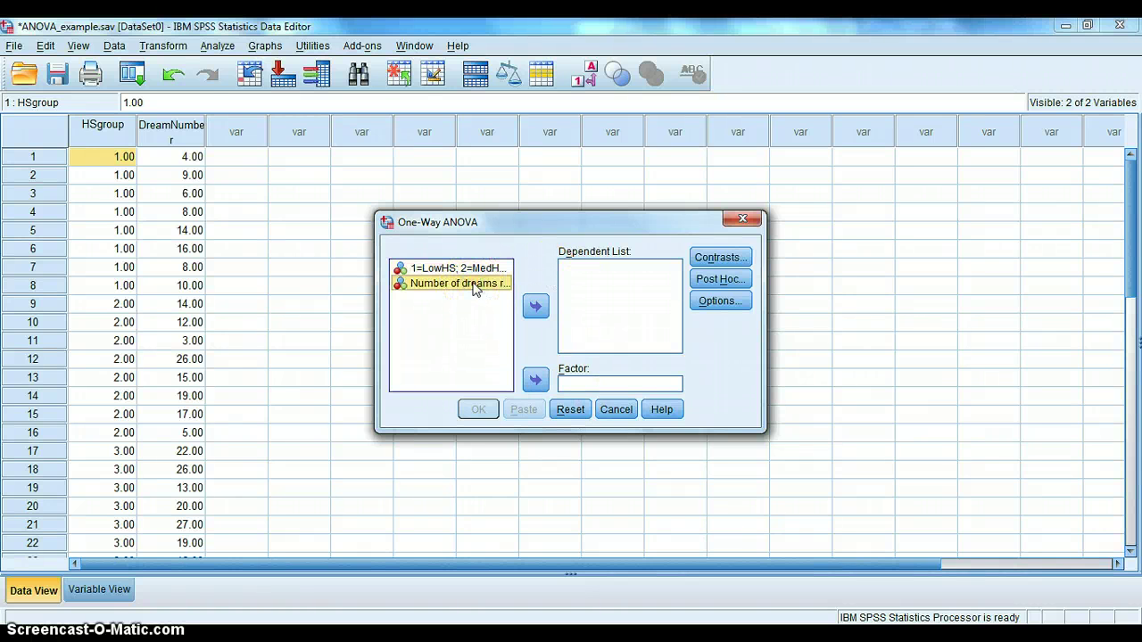
pyautogui.click(537, 307)
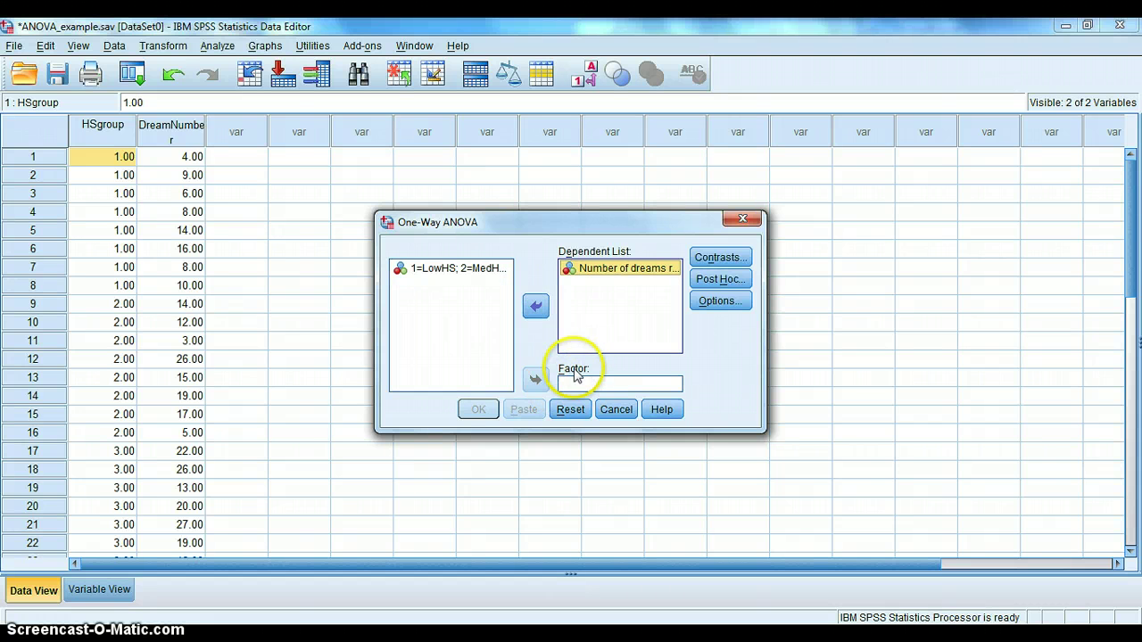
pyautogui.click(477, 277)
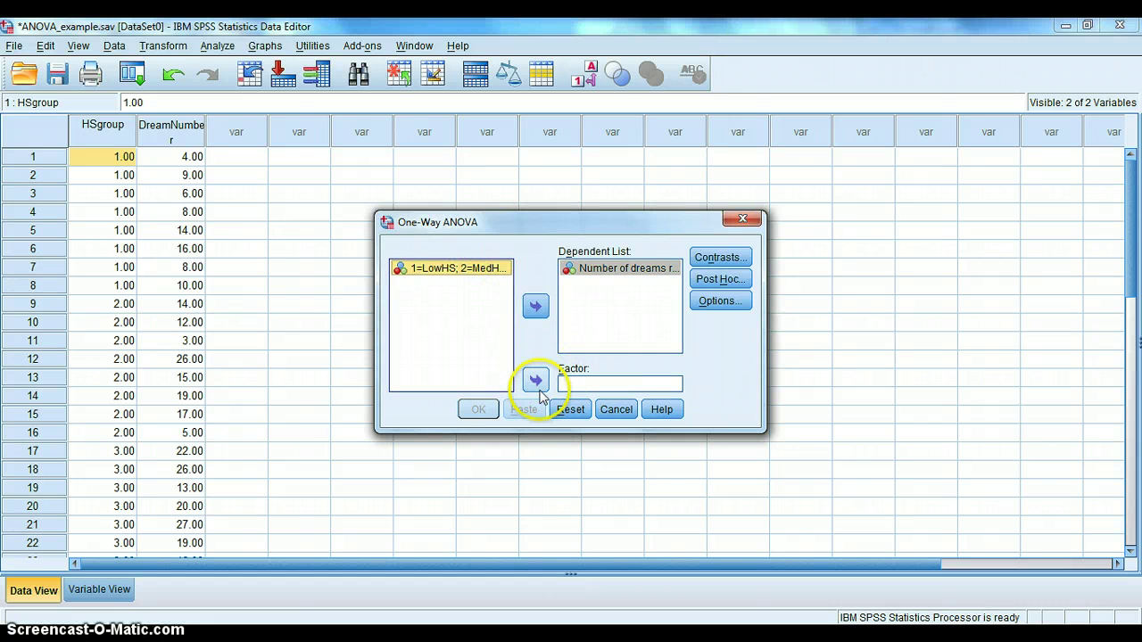
pyautogui.click(535, 381)
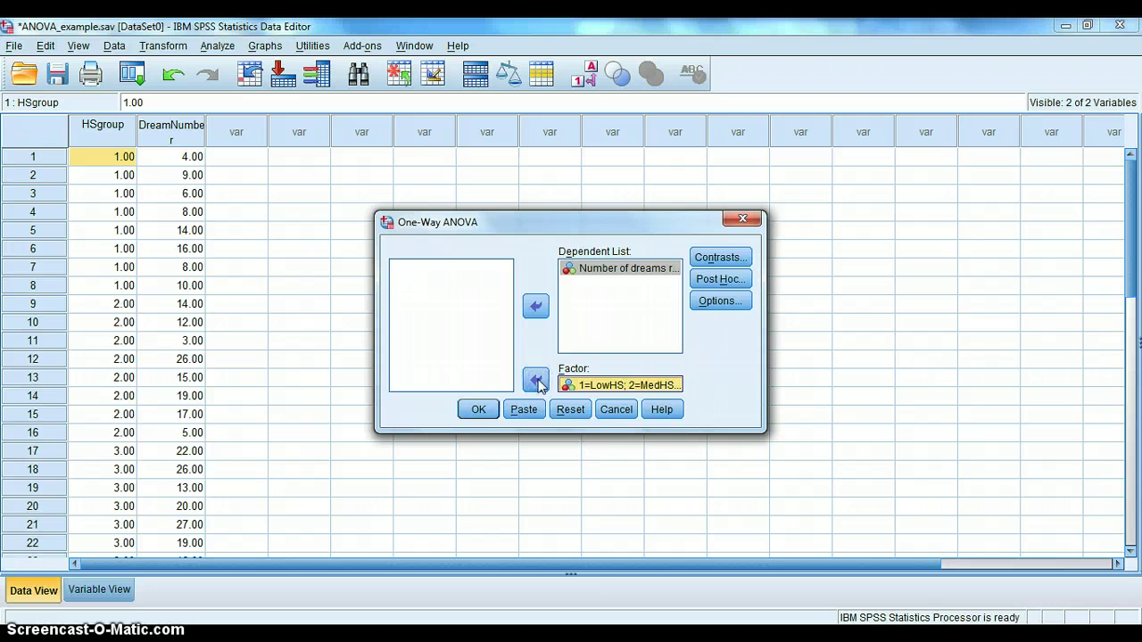
pyautogui.click(479, 409)
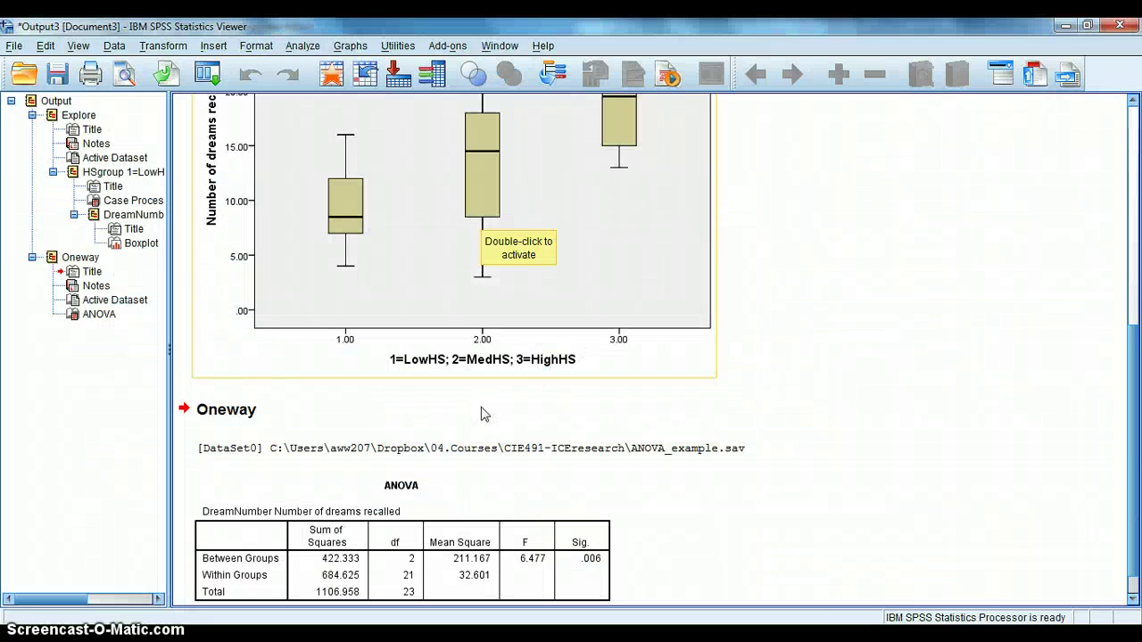
# Step: Review the ANOVA table, highlighting the significance value of .006
pyautogui.moveTo(1134, 452); pyautogui.dragTo(1134, 487)
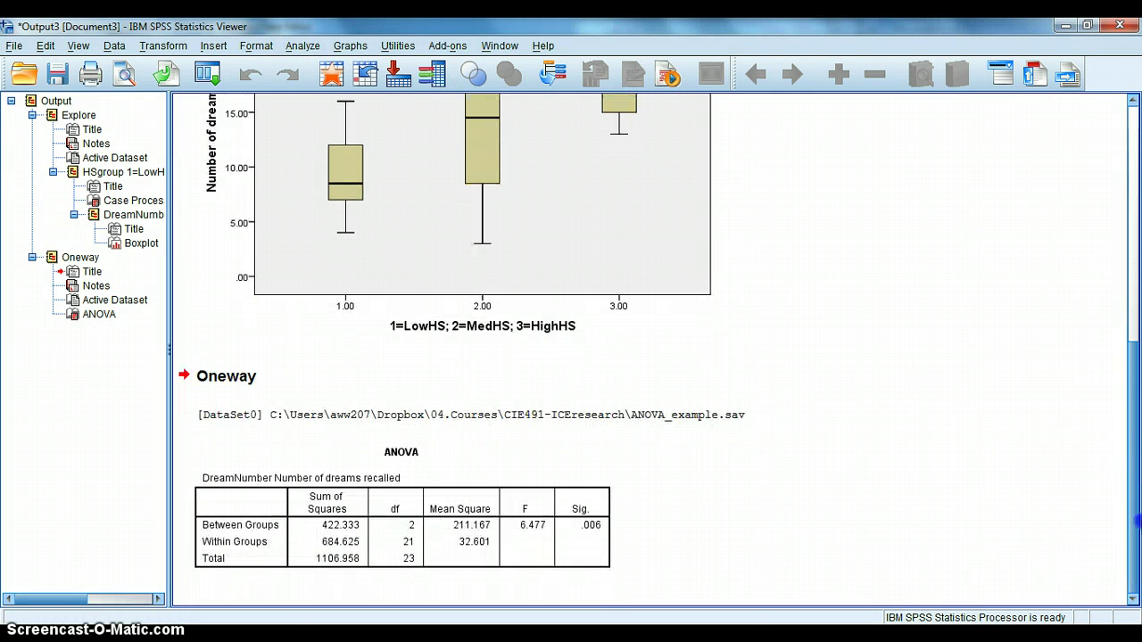
pyautogui.click(512, 504)
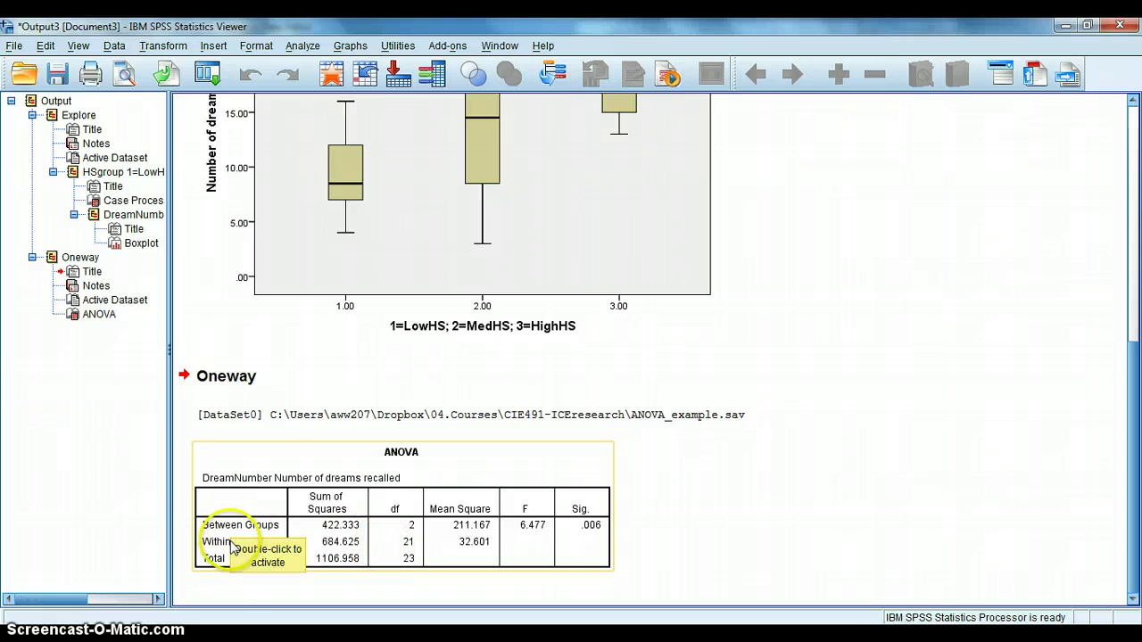
pyautogui.click(270, 593)
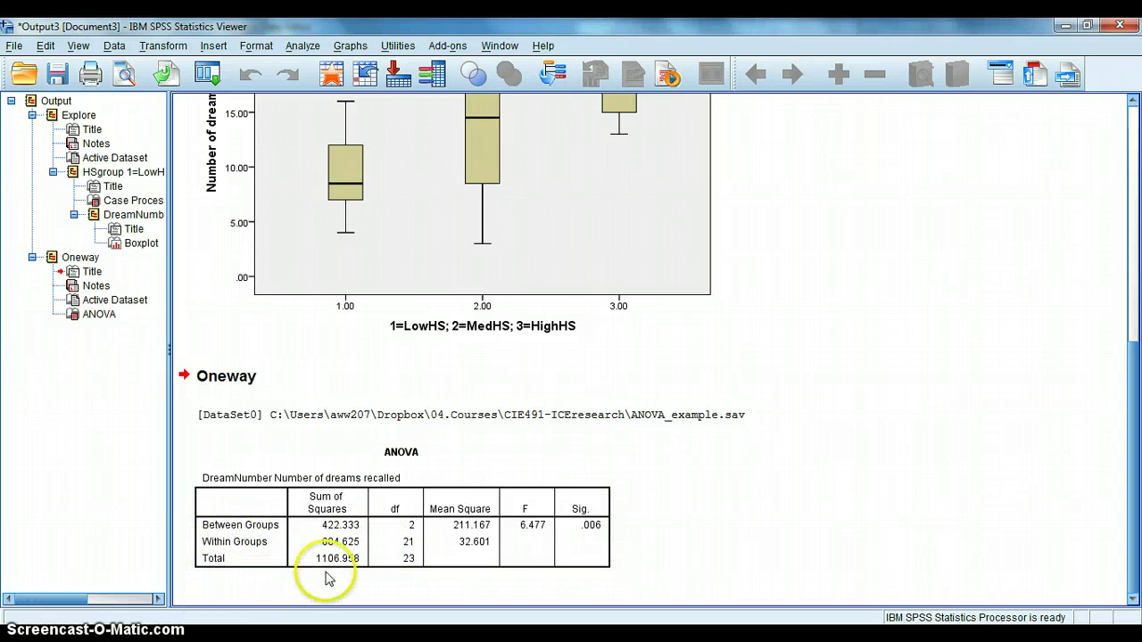
pyautogui.click(332, 528)
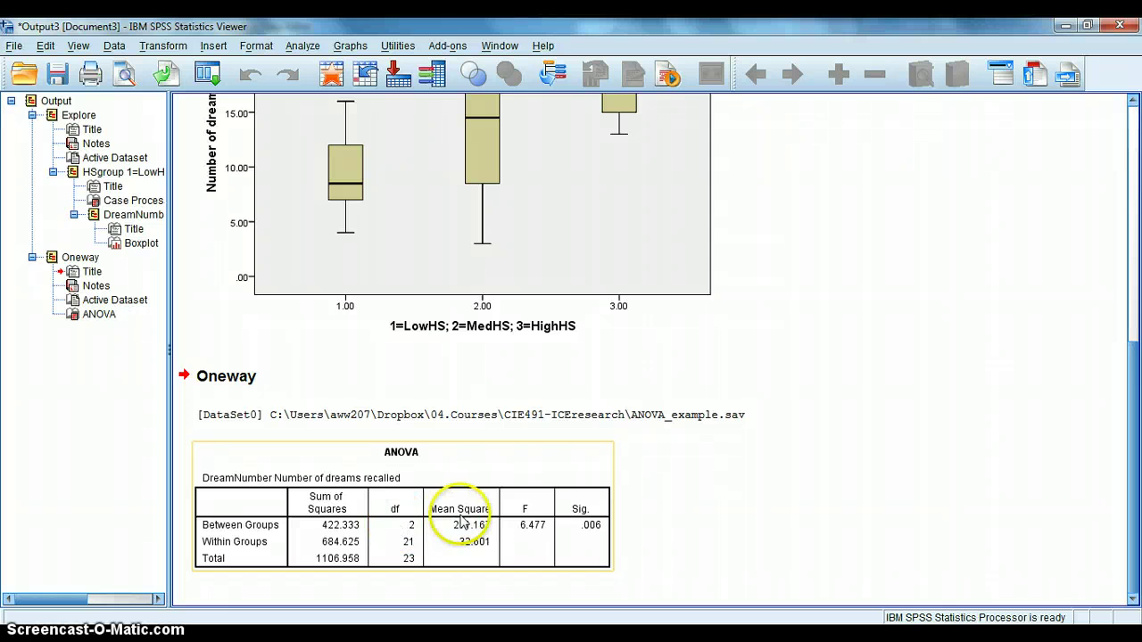
pyautogui.click(721, 538)
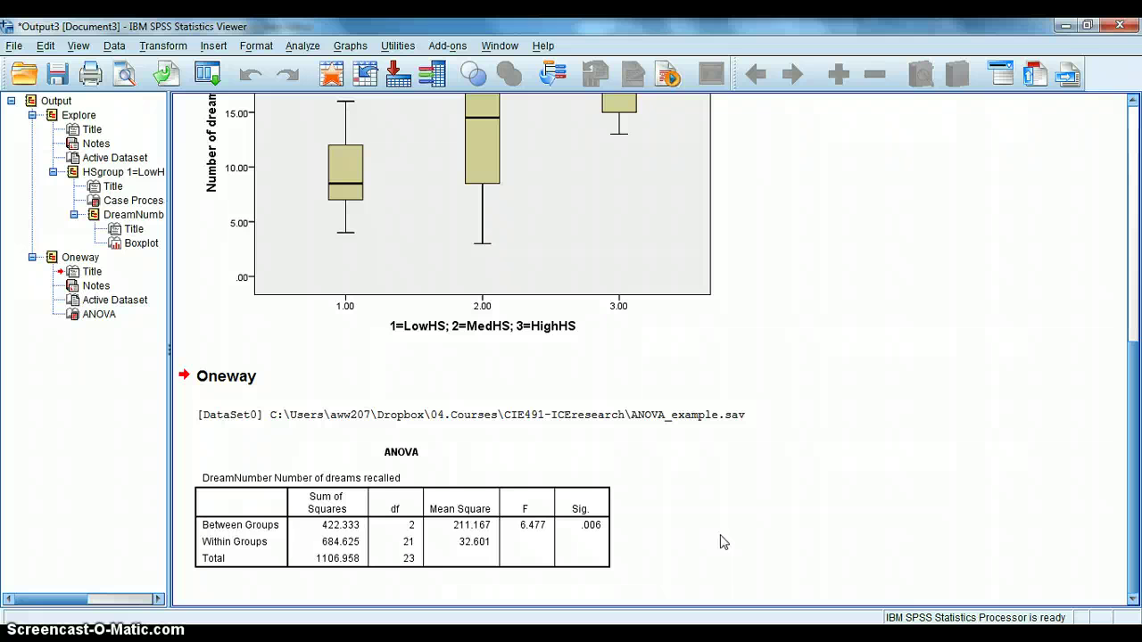
pyautogui.click(344, 531)
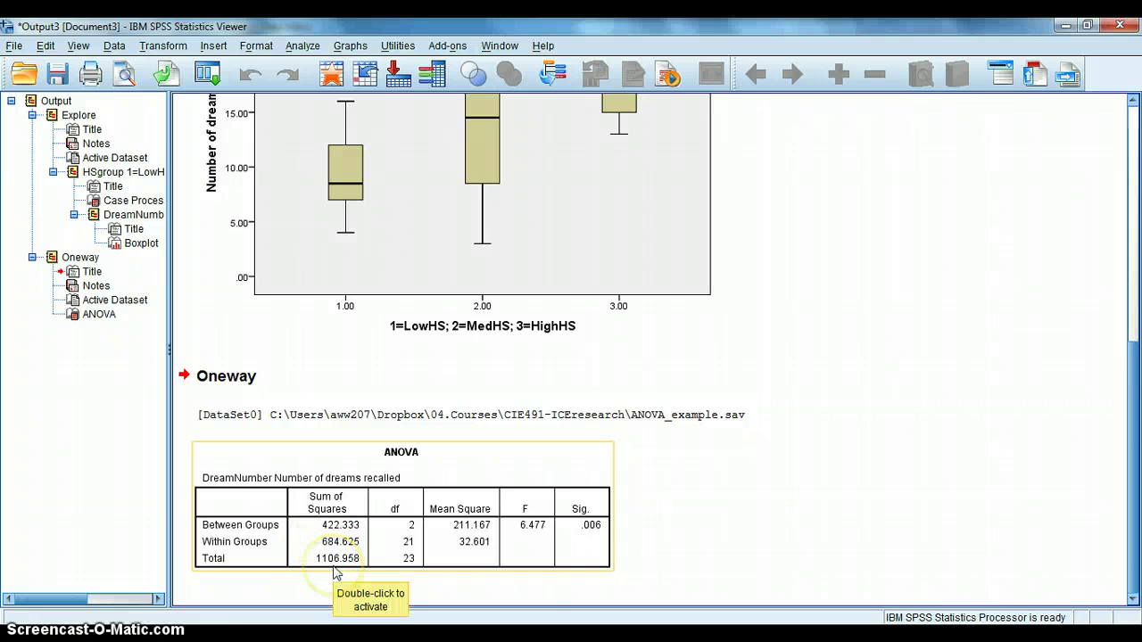
pyautogui.click(539, 582)
pyautogui.click(513, 560)
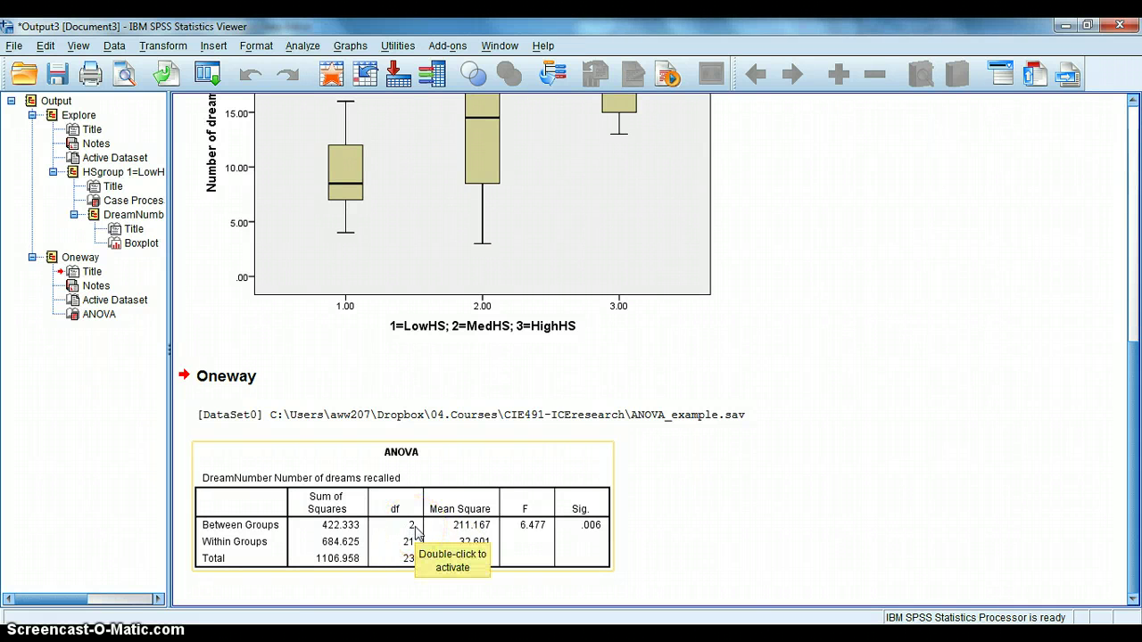
pyautogui.click(425, 591)
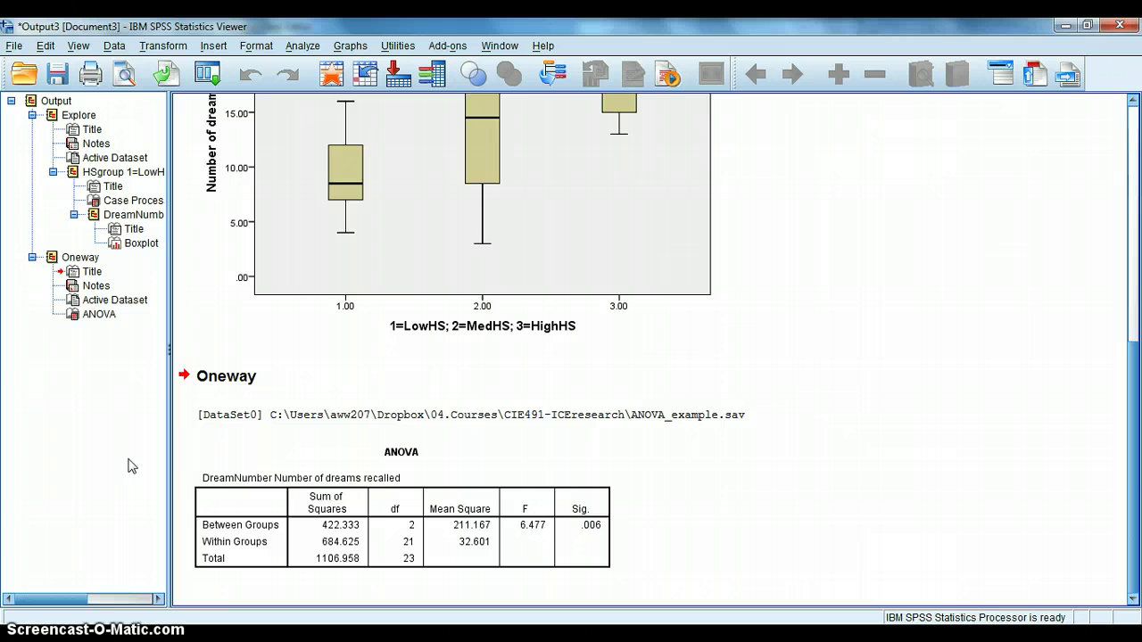
pyautogui.click(338, 546)
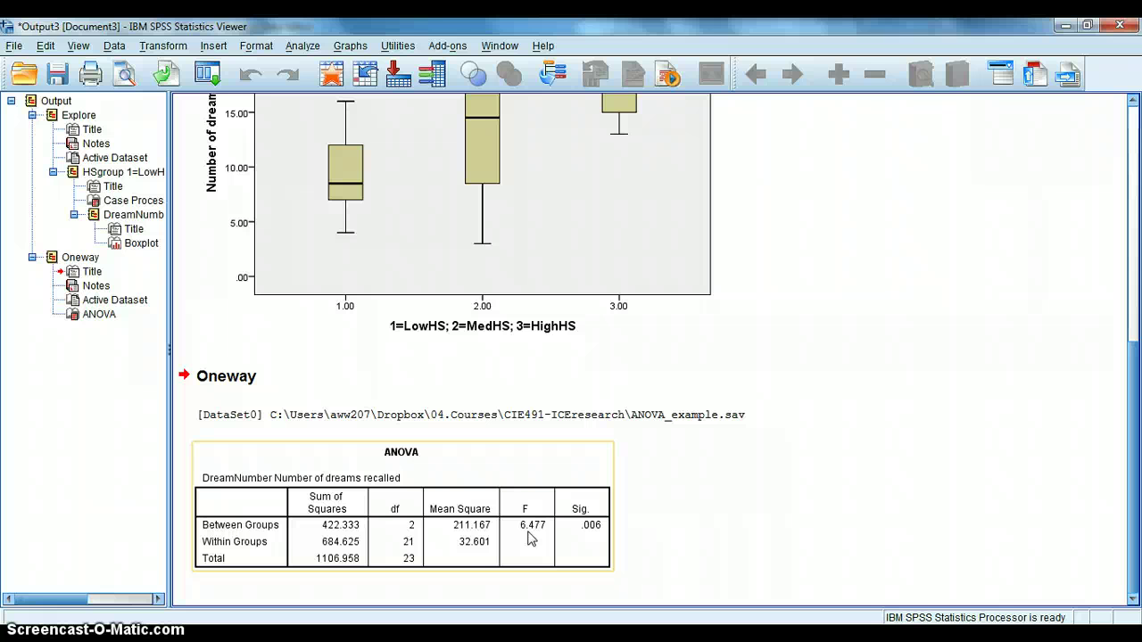
pyautogui.click(589, 533)
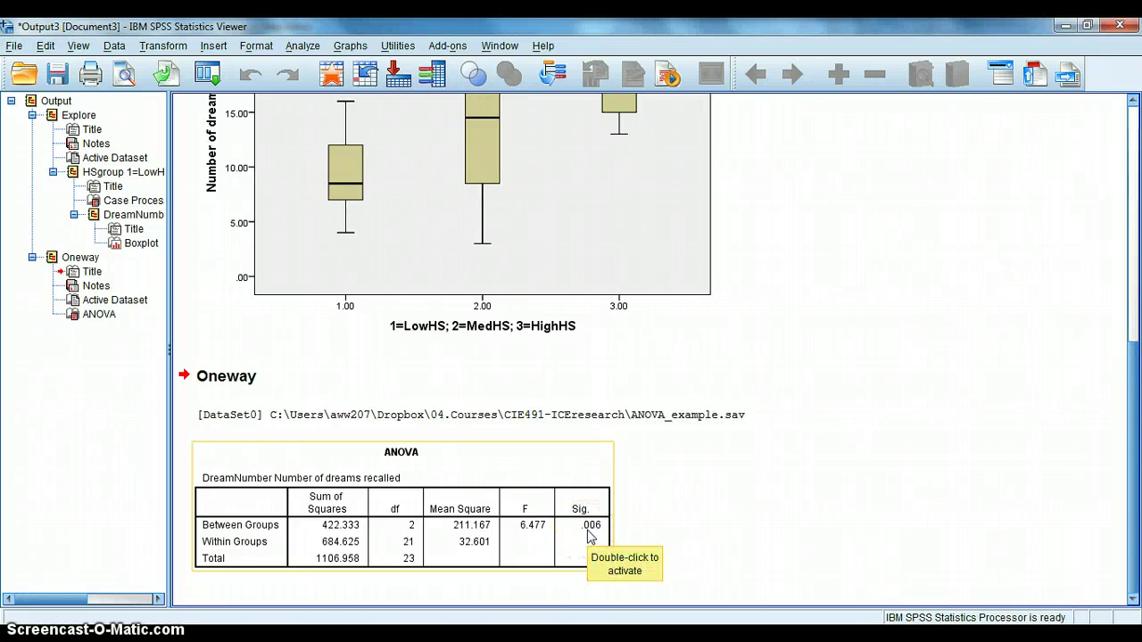
pyautogui.click(590, 532)
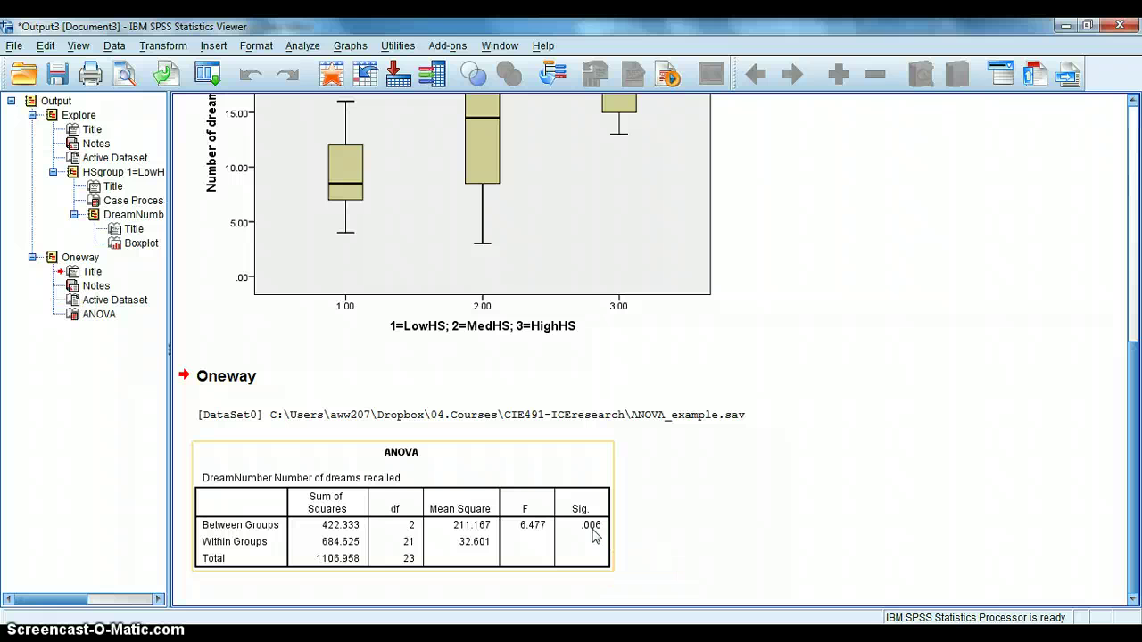
pyautogui.click(711, 507)
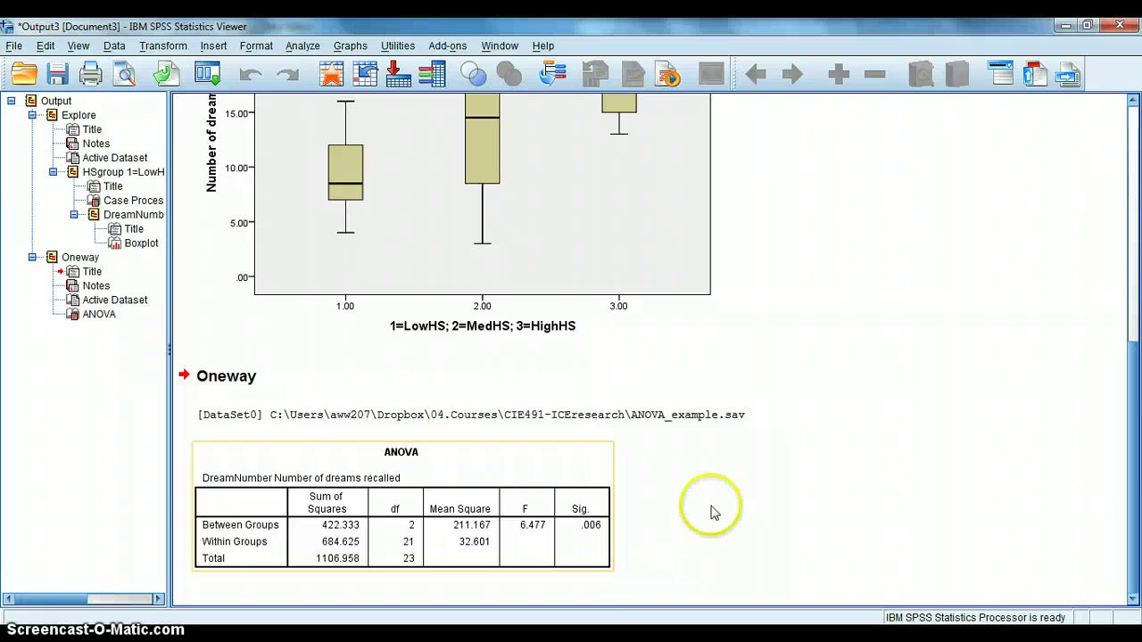
pyautogui.moveTo(1136, 433); pyautogui.dragTo(1071, 357)
pyautogui.click(833, 290)
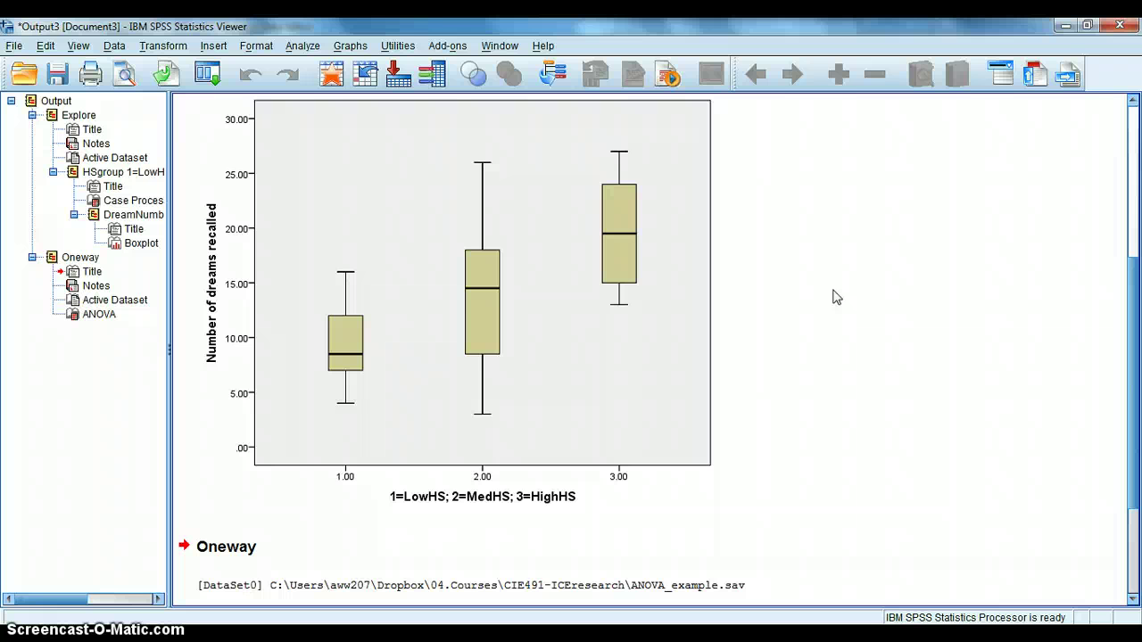
pyautogui.click(433, 331)
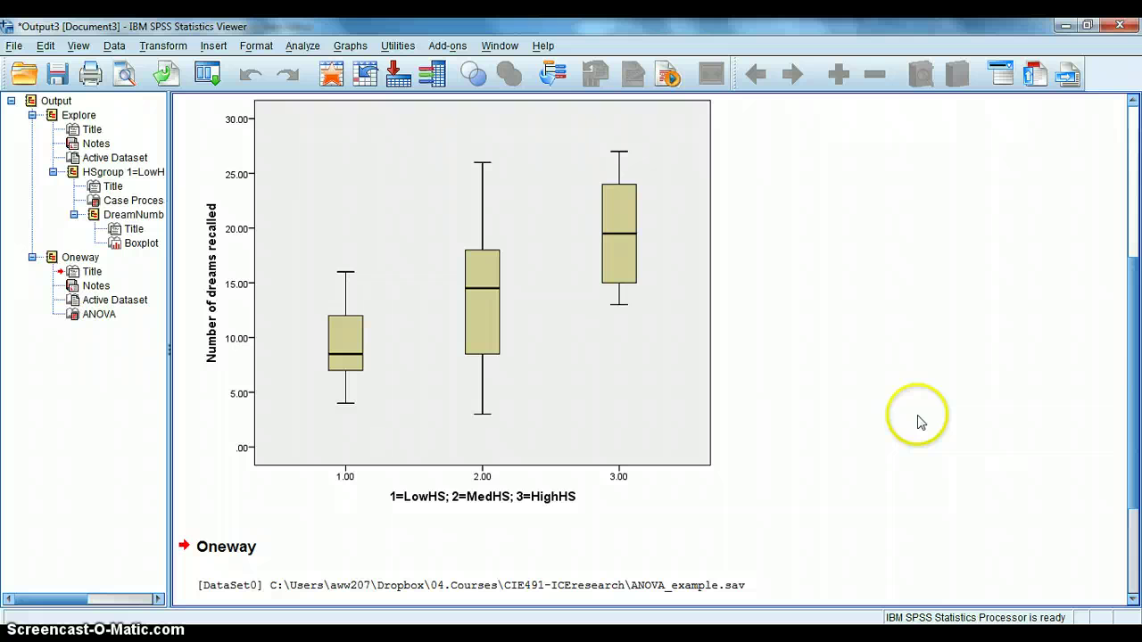
pyautogui.click(300, 584)
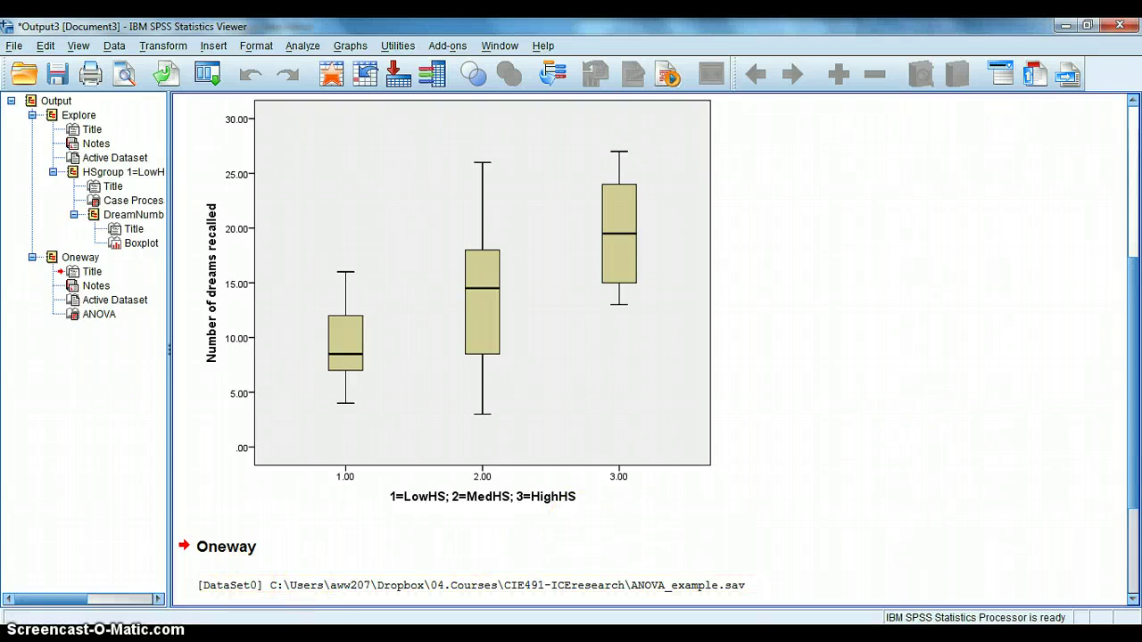
pyautogui.press('super')
# Step: Dismiss the Start menu and close the Excel course-planning workbook
pyautogui.click(684, 492)
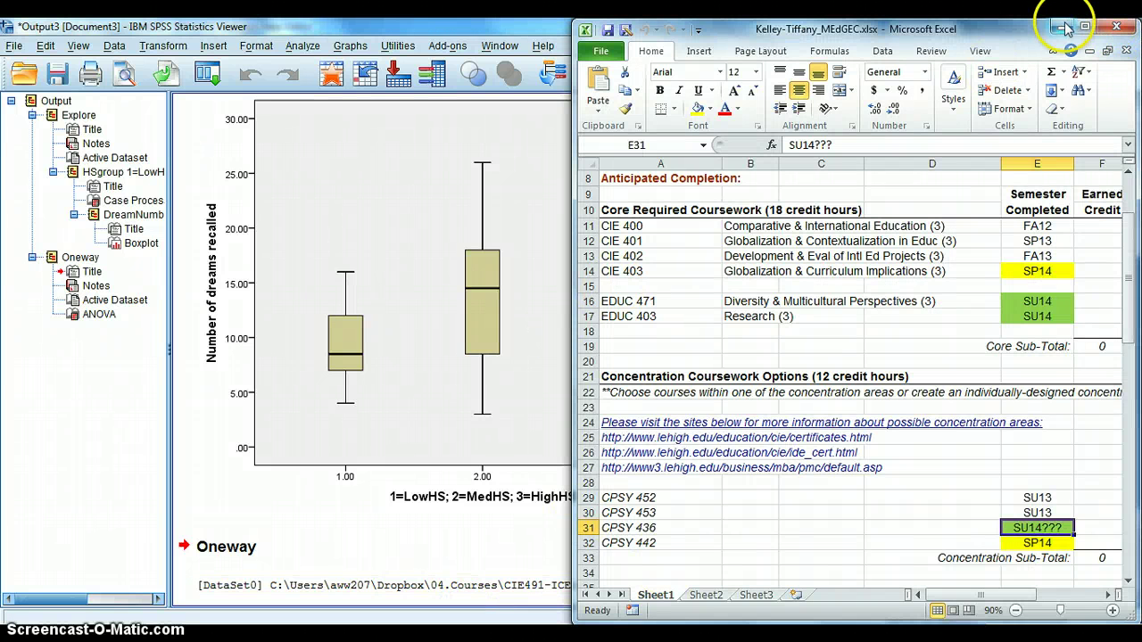
pyautogui.click(1115, 29)
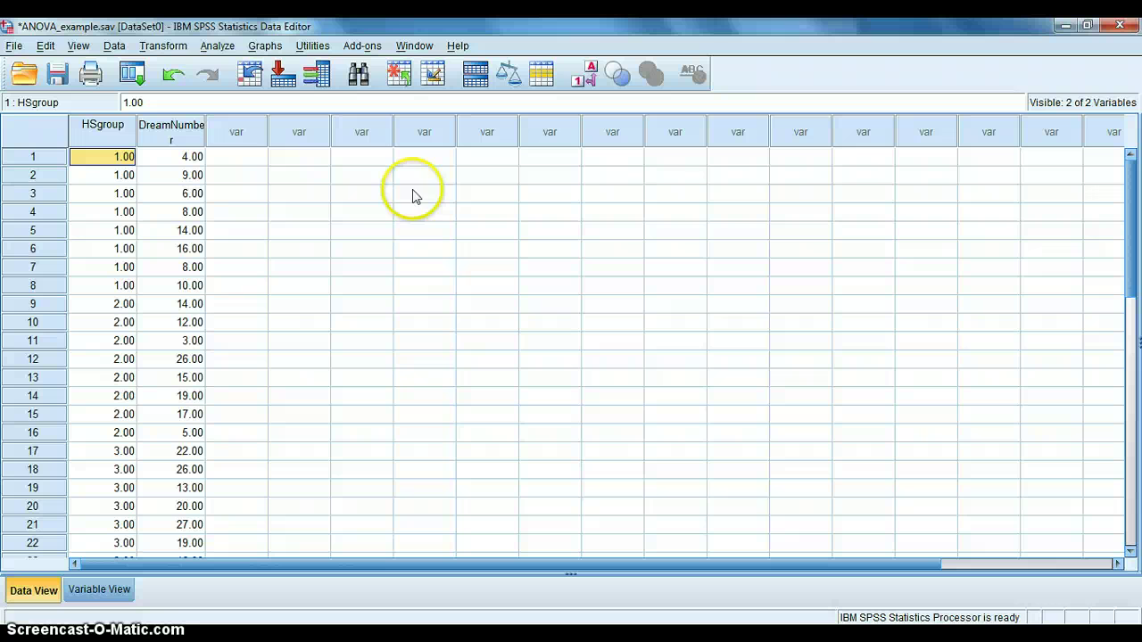
# Step: In One-Way ANOVA, add LSD and Tukey post hoc tests at the 0.05 significance level
pyautogui.click(215, 46)
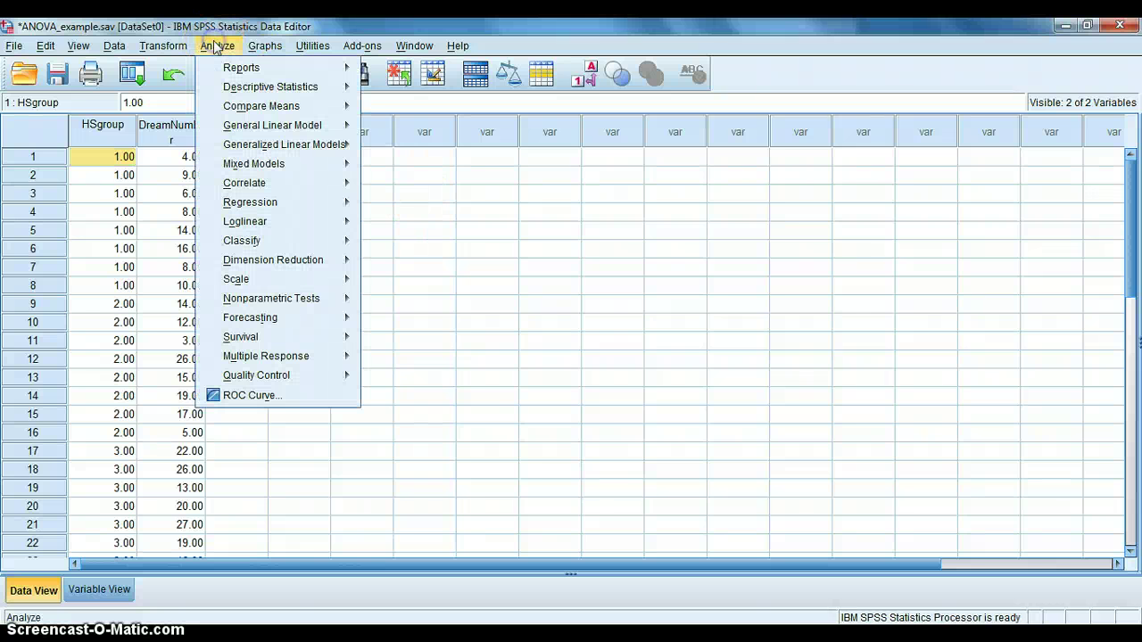
pyautogui.moveTo(290, 109)
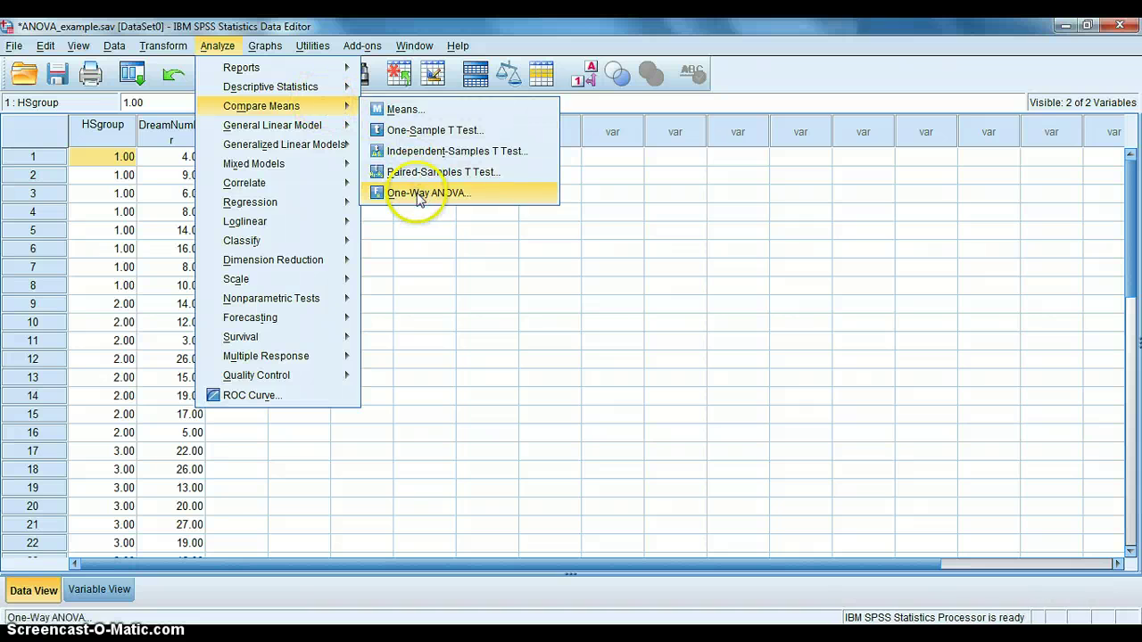
pyautogui.click(415, 195)
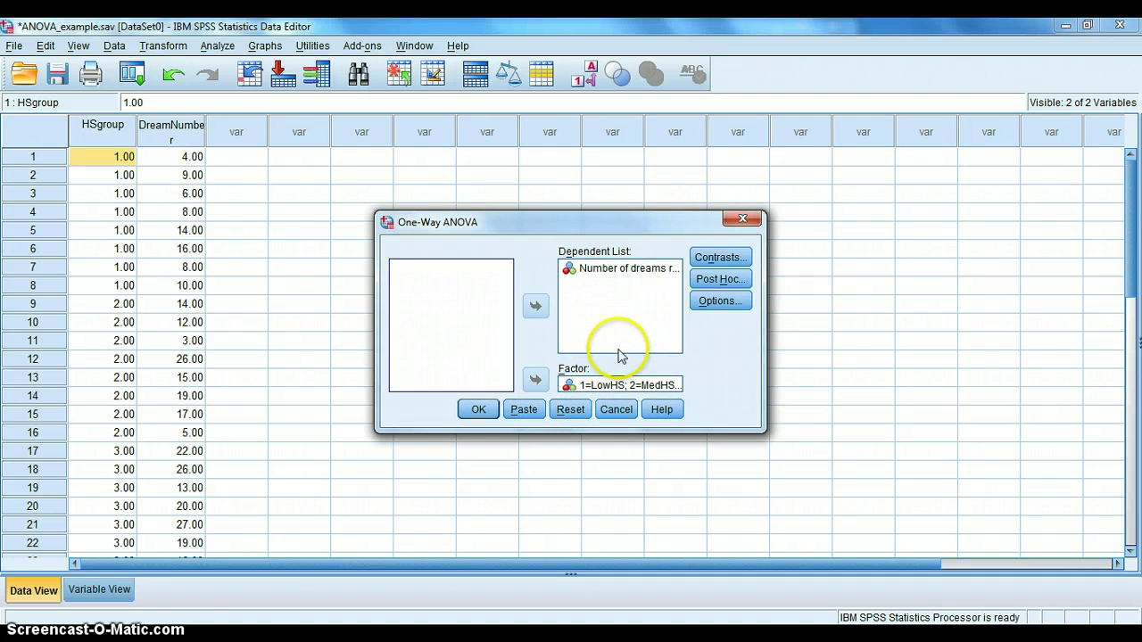
pyautogui.click(736, 282)
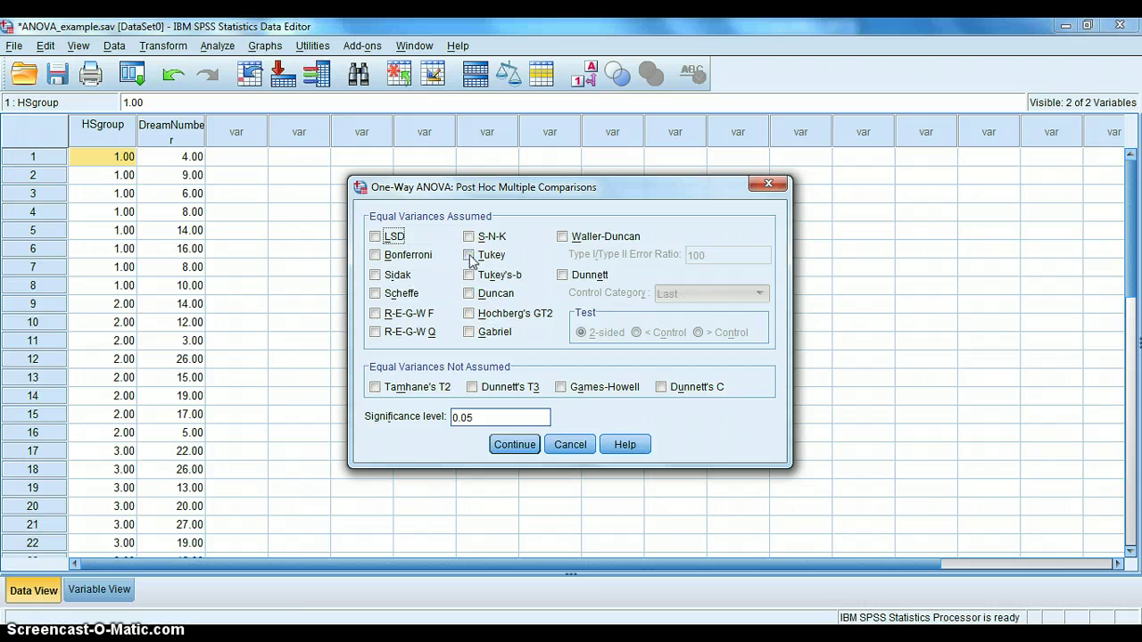
pyautogui.click(375, 236)
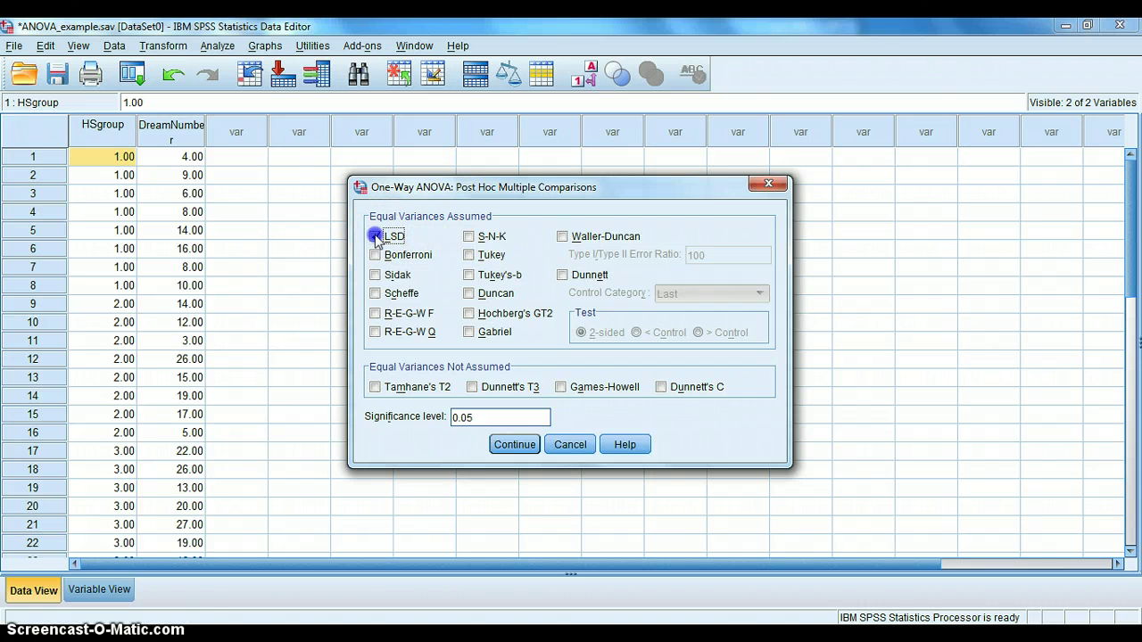
pyautogui.click(468, 255)
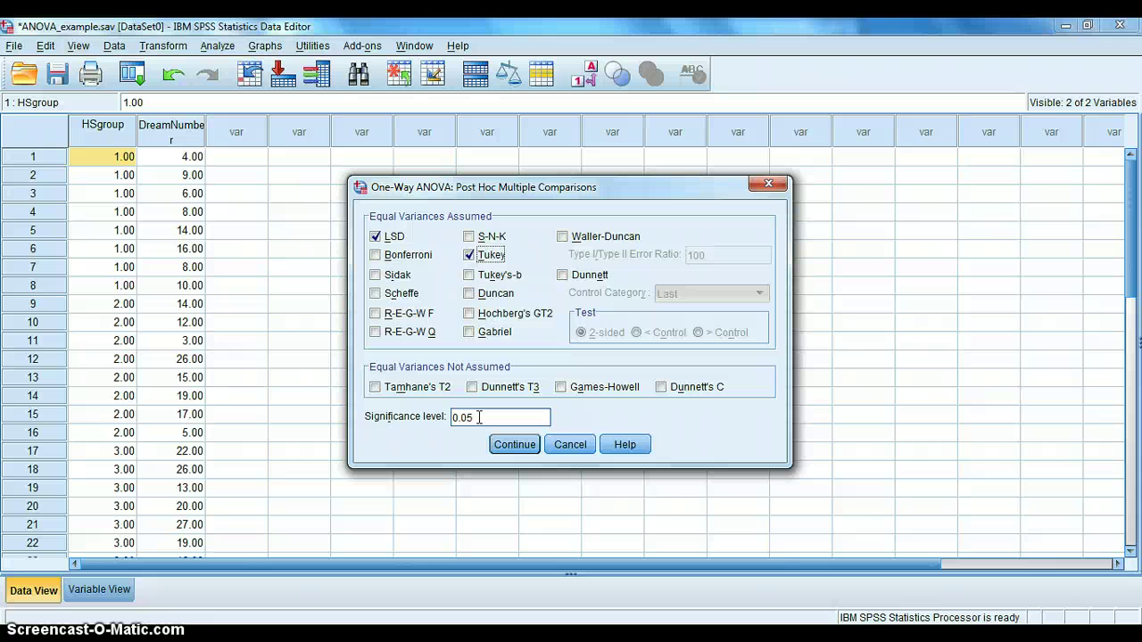
pyautogui.click(505, 448)
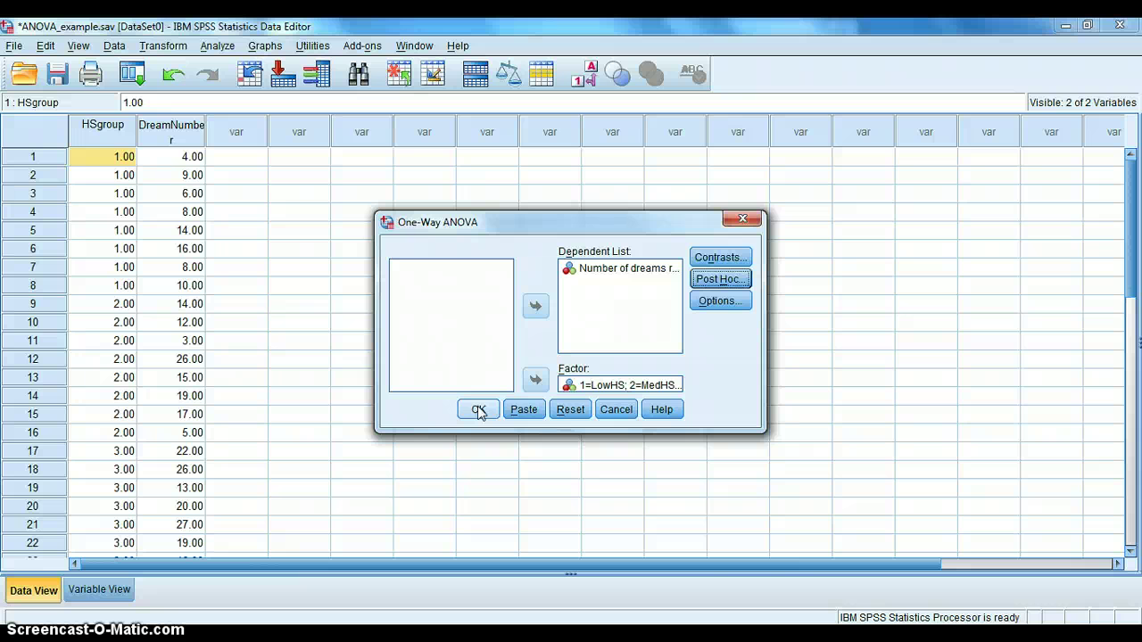
# Step: Run the ANOVA with post hoc tests, scroll through the results, then jump to the boxplot
pyautogui.click(478, 410)
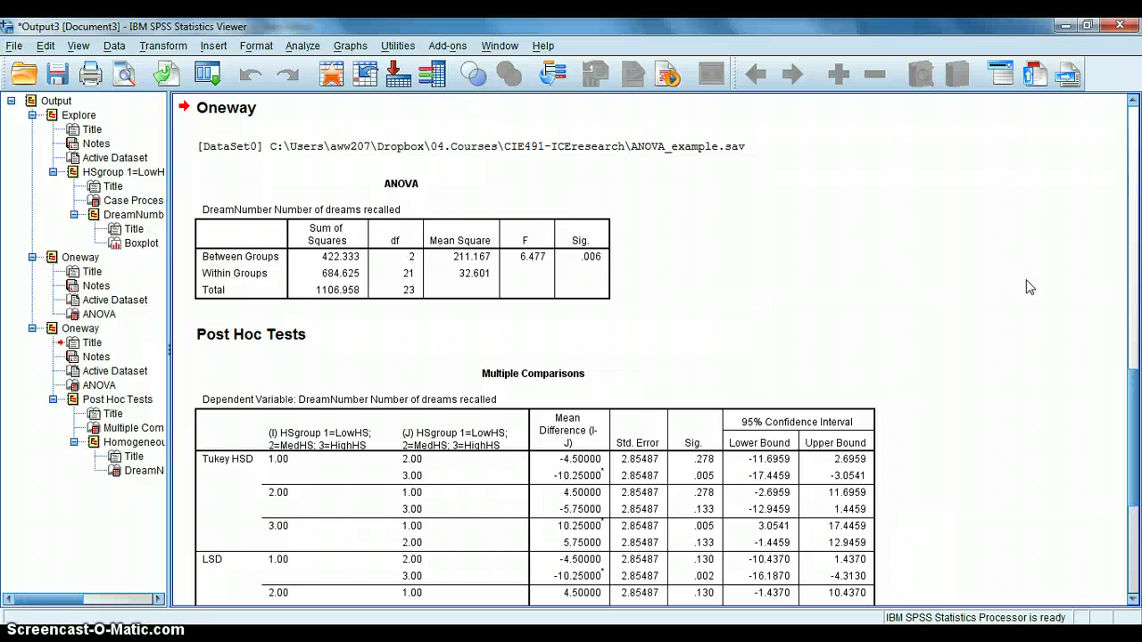
pyautogui.moveTo(1137, 367); pyautogui.dragTo(1134, 440)
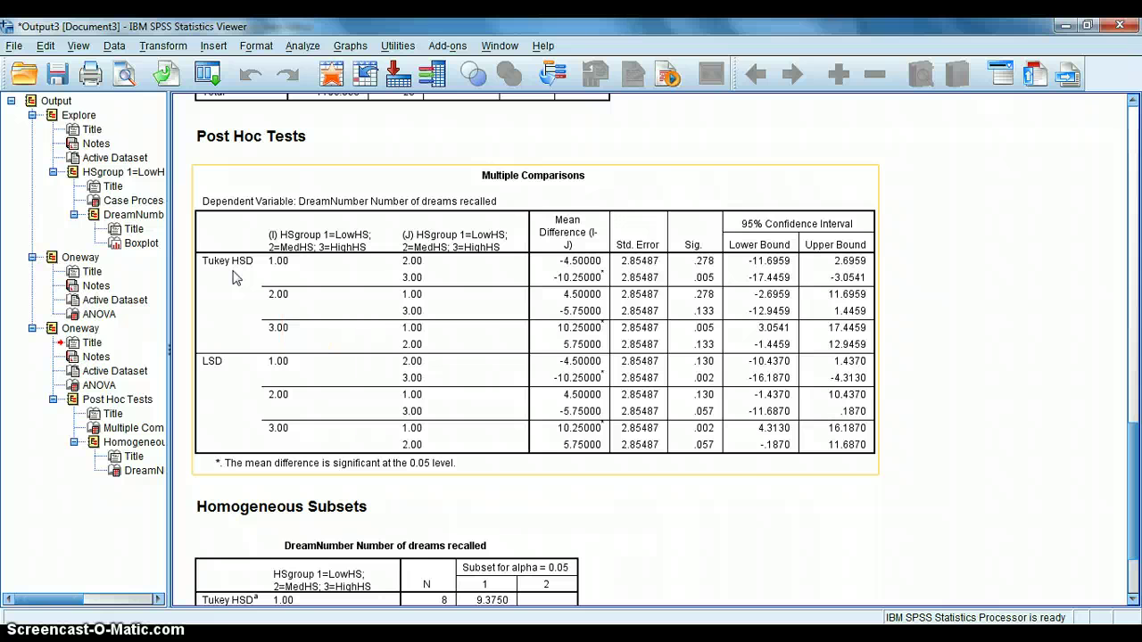
pyautogui.click(143, 243)
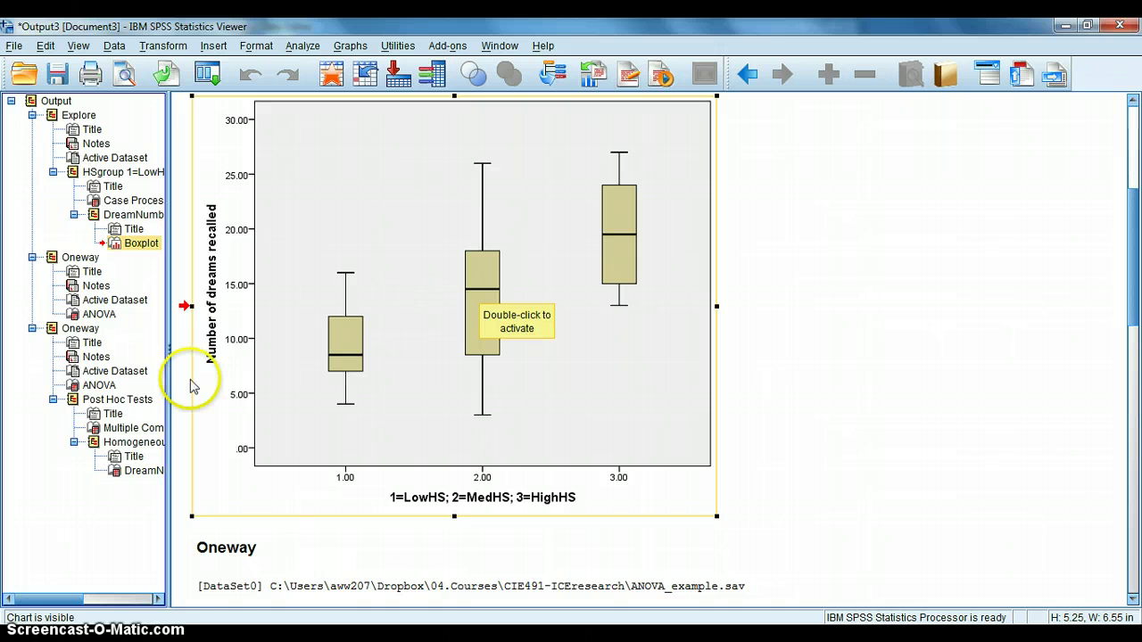
# Step: Jump to the Post Hoc Tests section showing the Multiple Comparisons table
pyautogui.click(118, 399)
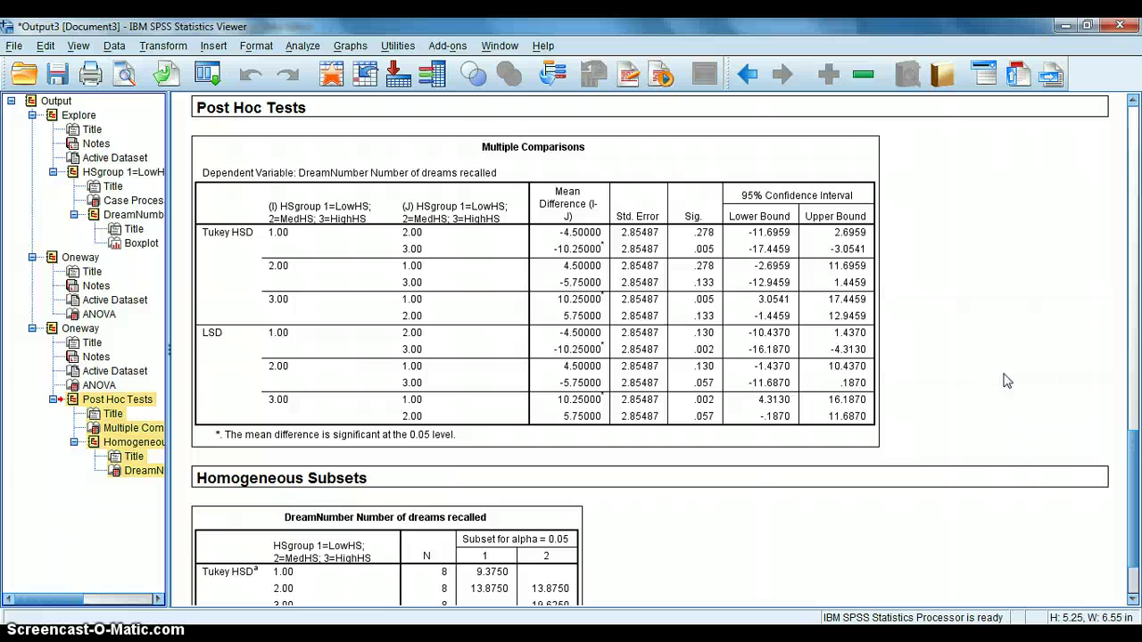
# Step: Bring the Output3 viewer forward and show the Explore boxplot of dreams recalled by group
pyautogui.click(212, 547)
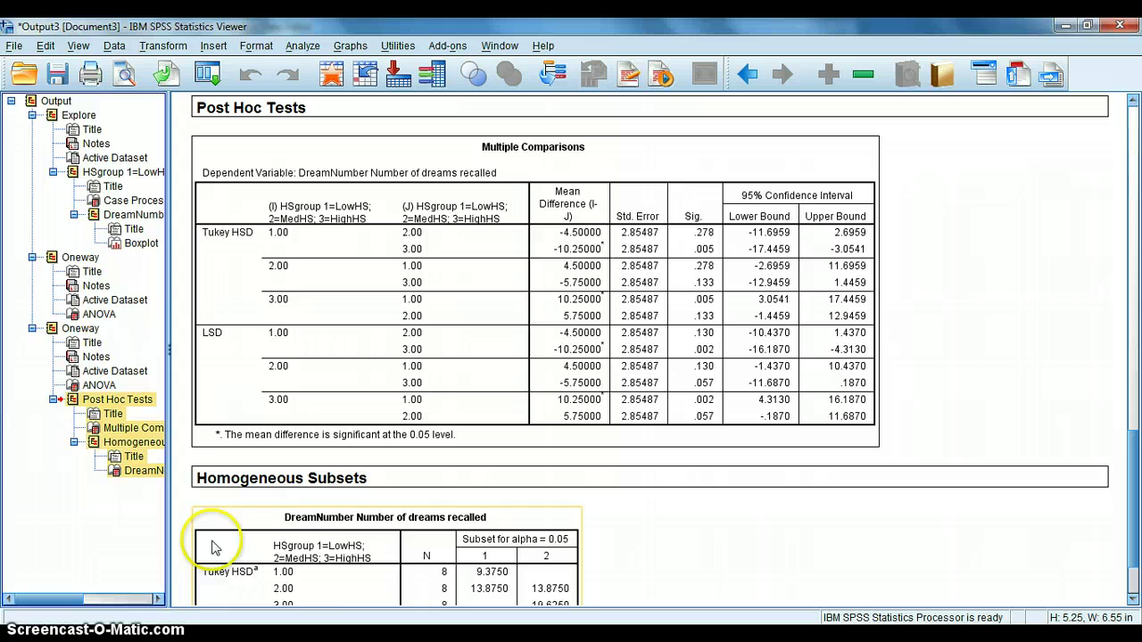
pyautogui.moveTo(393, 635)
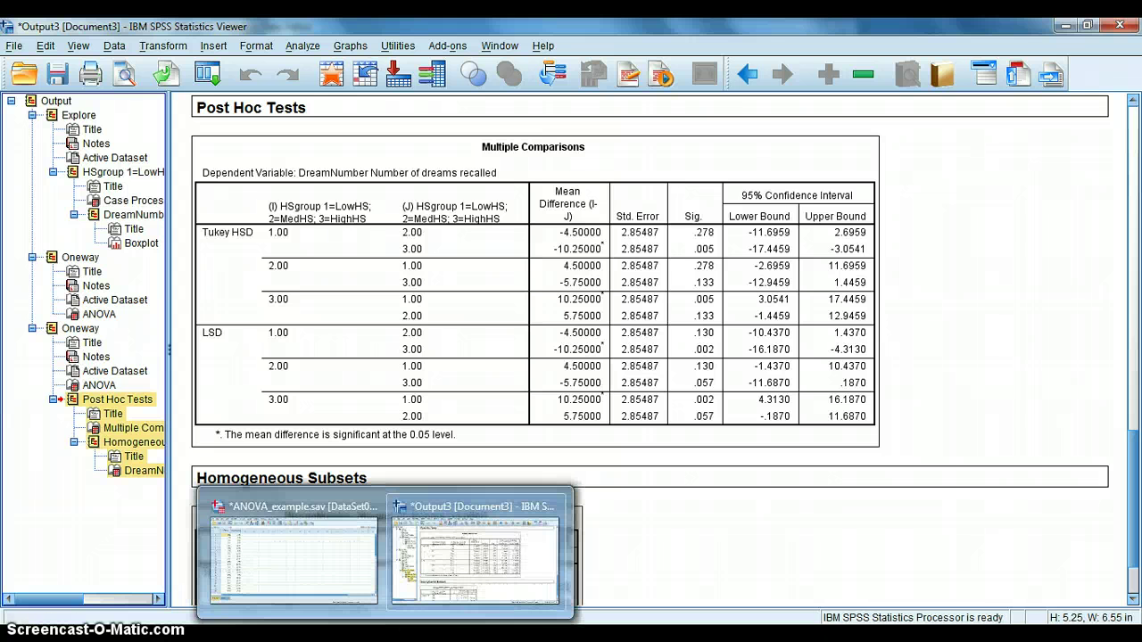
pyautogui.click(525, 557)
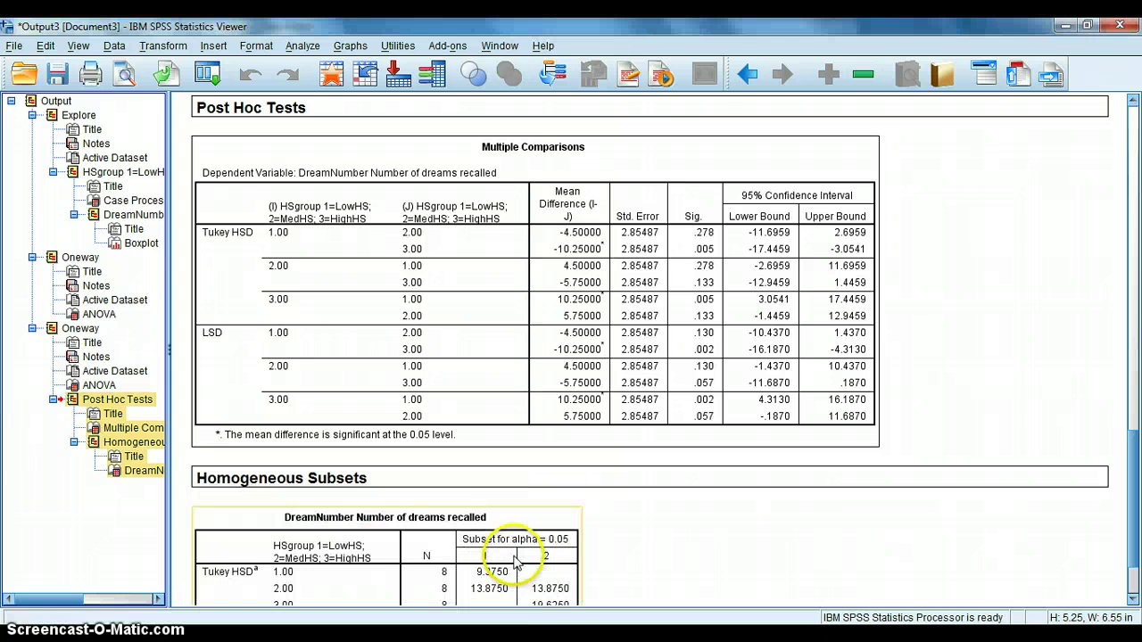
pyautogui.click(132, 246)
pyautogui.click(606, 290)
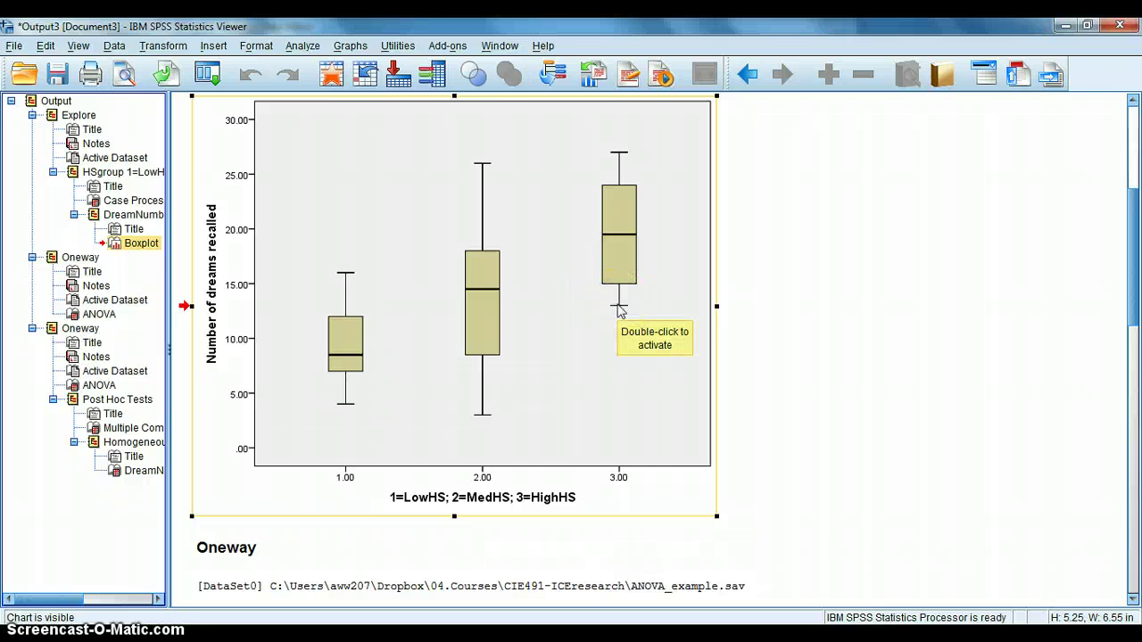
pyautogui.click(767, 328)
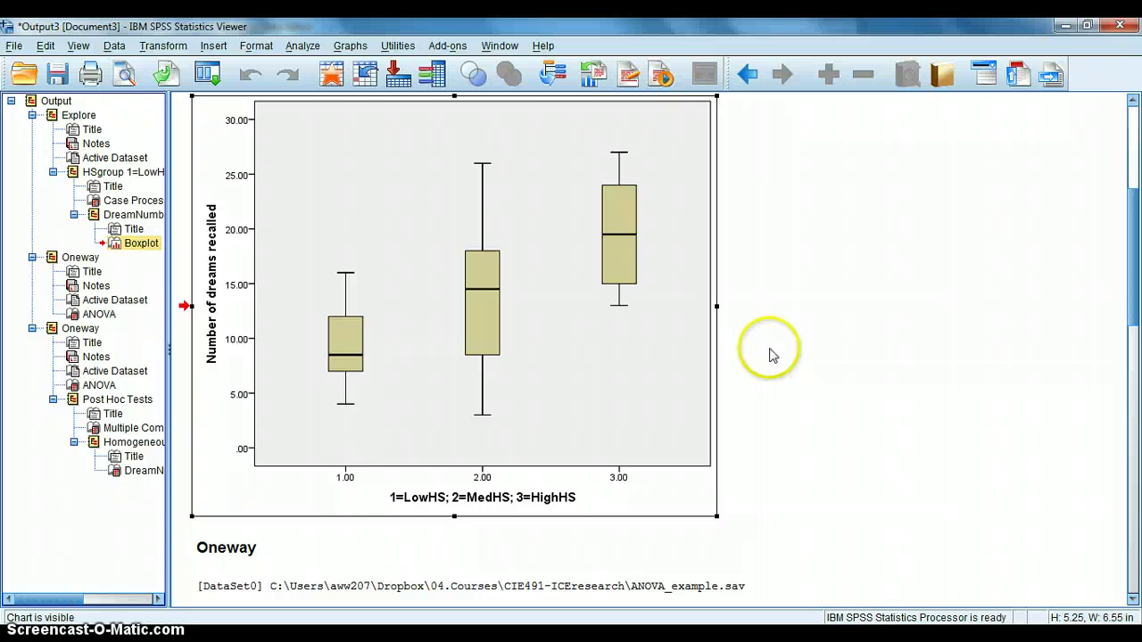